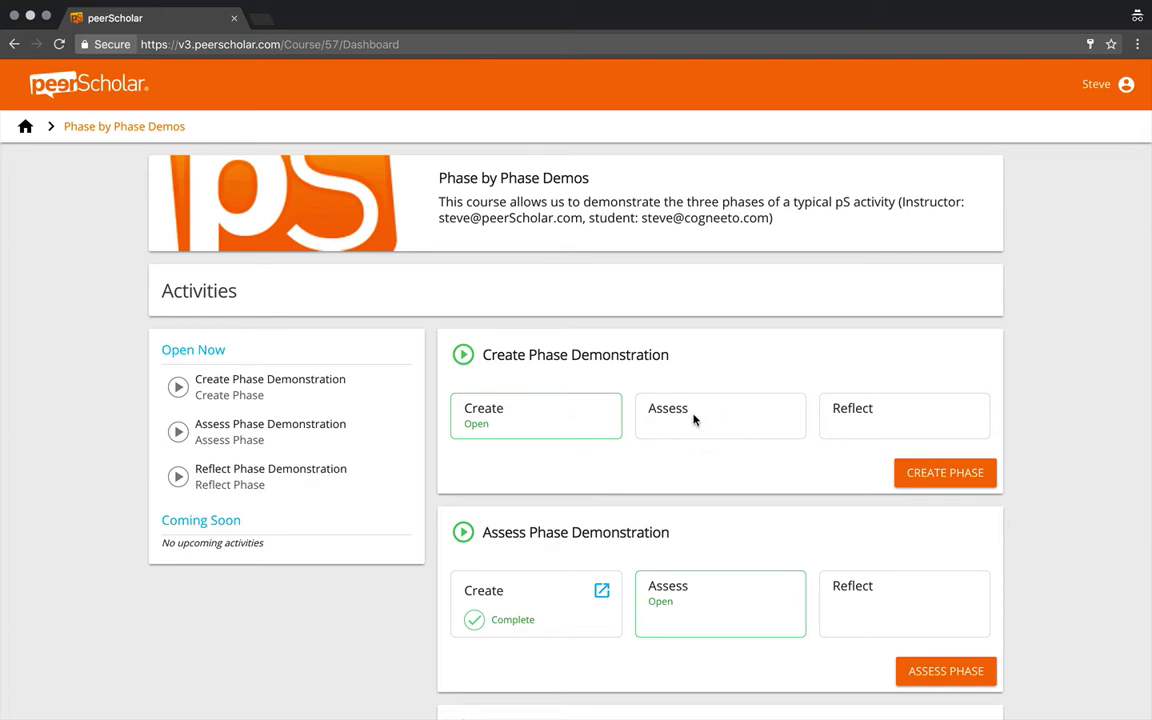
# - Scroll the course dashboard down to the Assess Phase Demonstration card
pyautogui.scroll(-3, 720, 468)
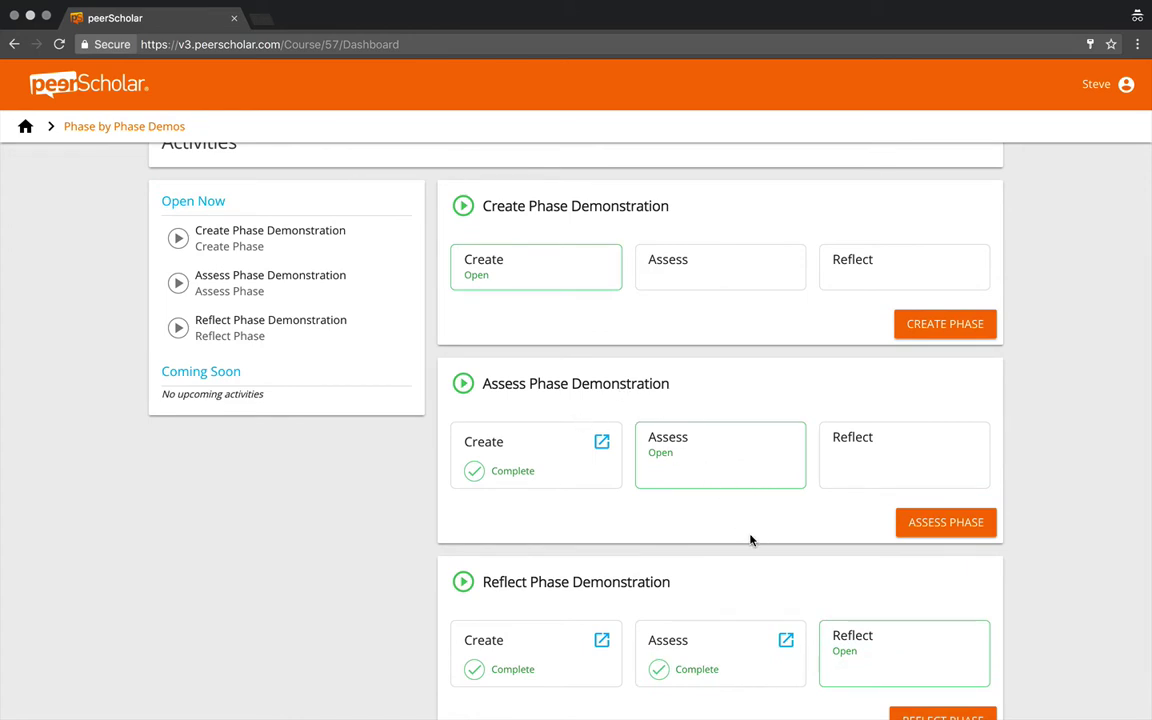
# - Open the Assess phase of Assess Phase Demonstration and read through its Activity Details
pyautogui.click(945, 523)
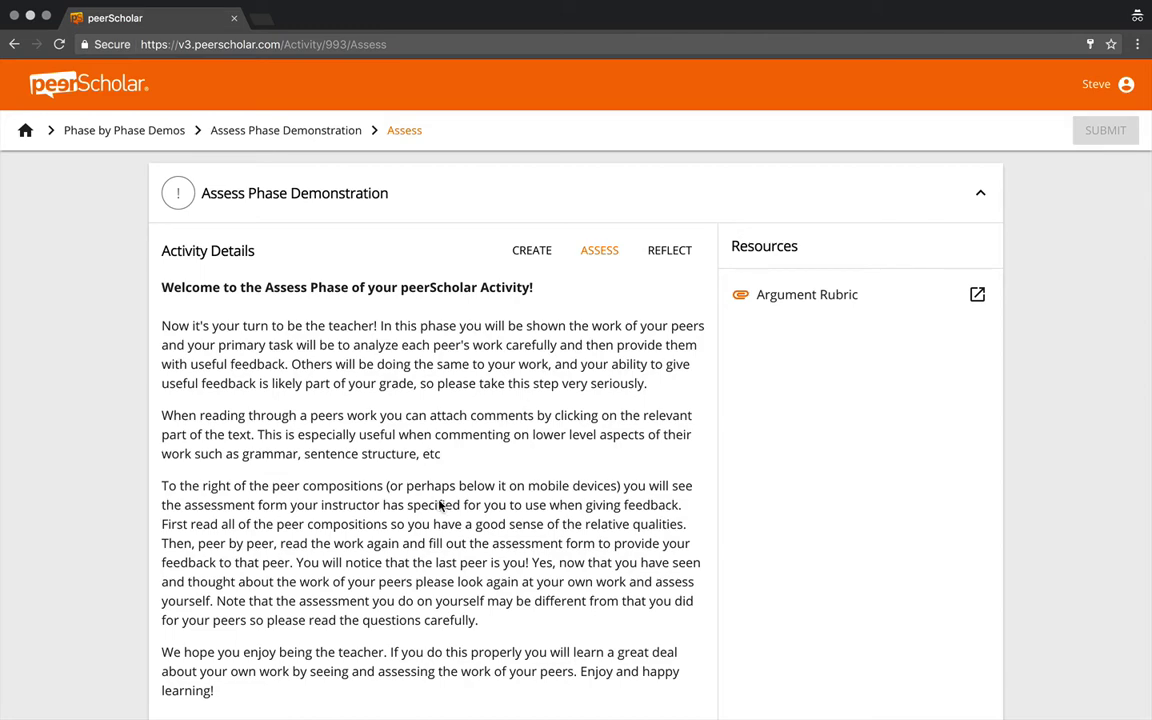
pyautogui.scroll(-2, 439, 507)
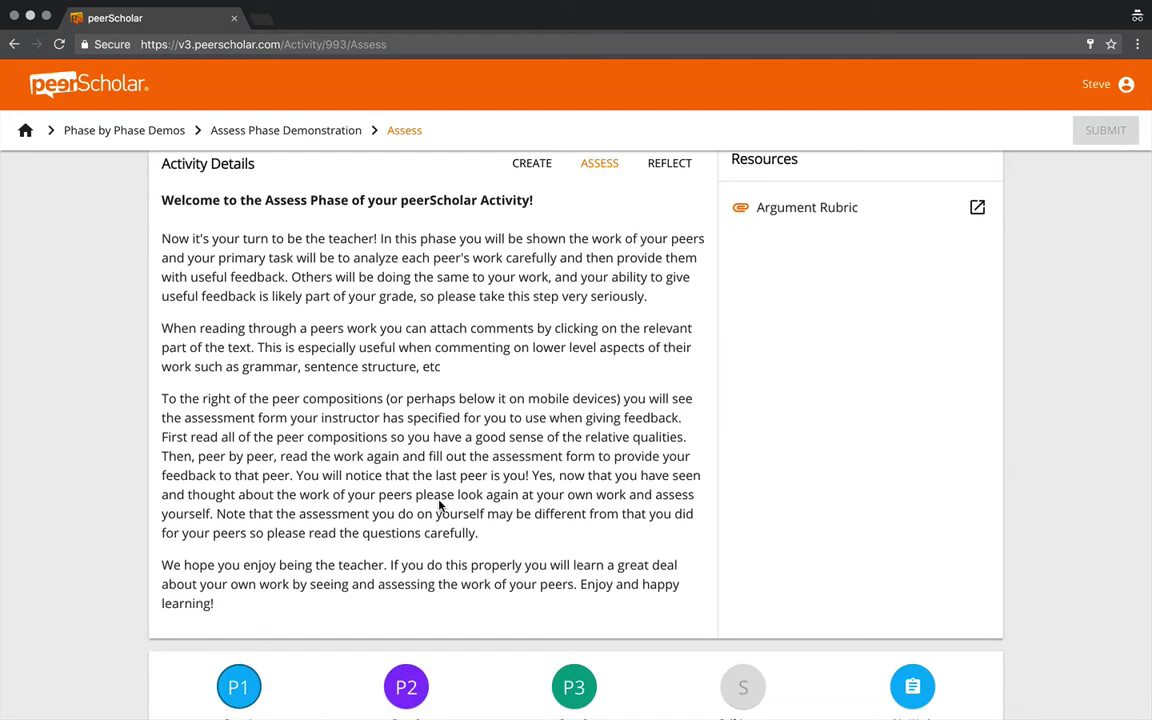
pyautogui.scroll(2, 439, 507)
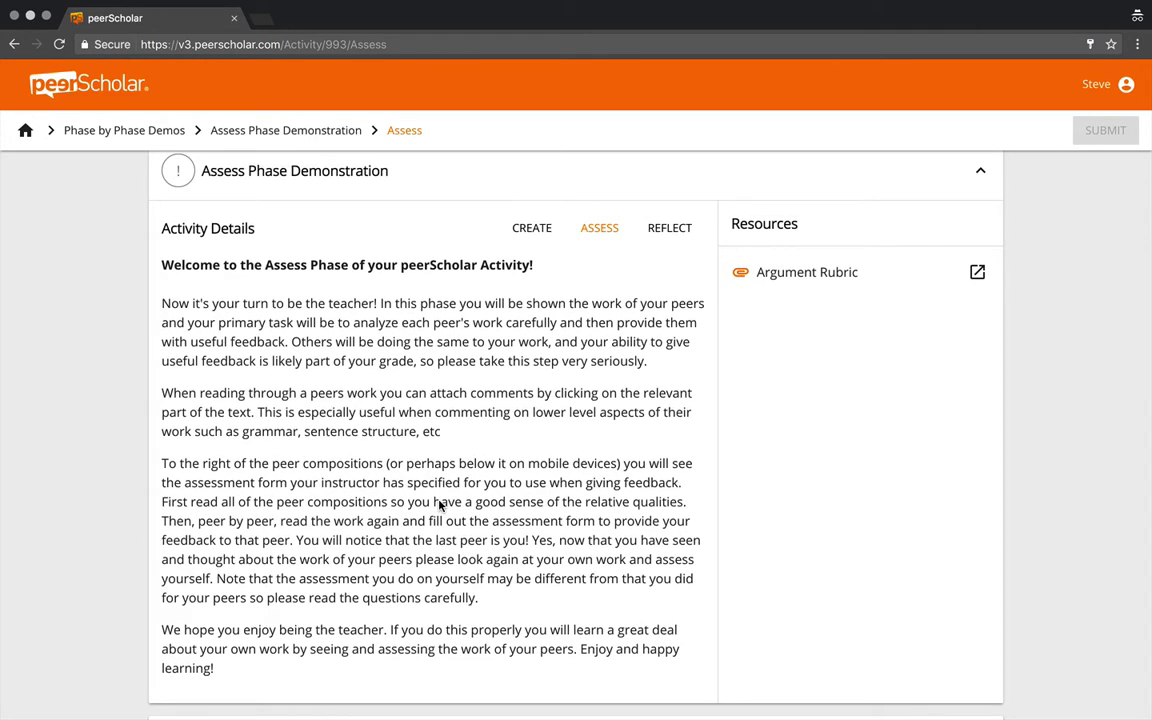
pyautogui.scroll(1, 439, 507)
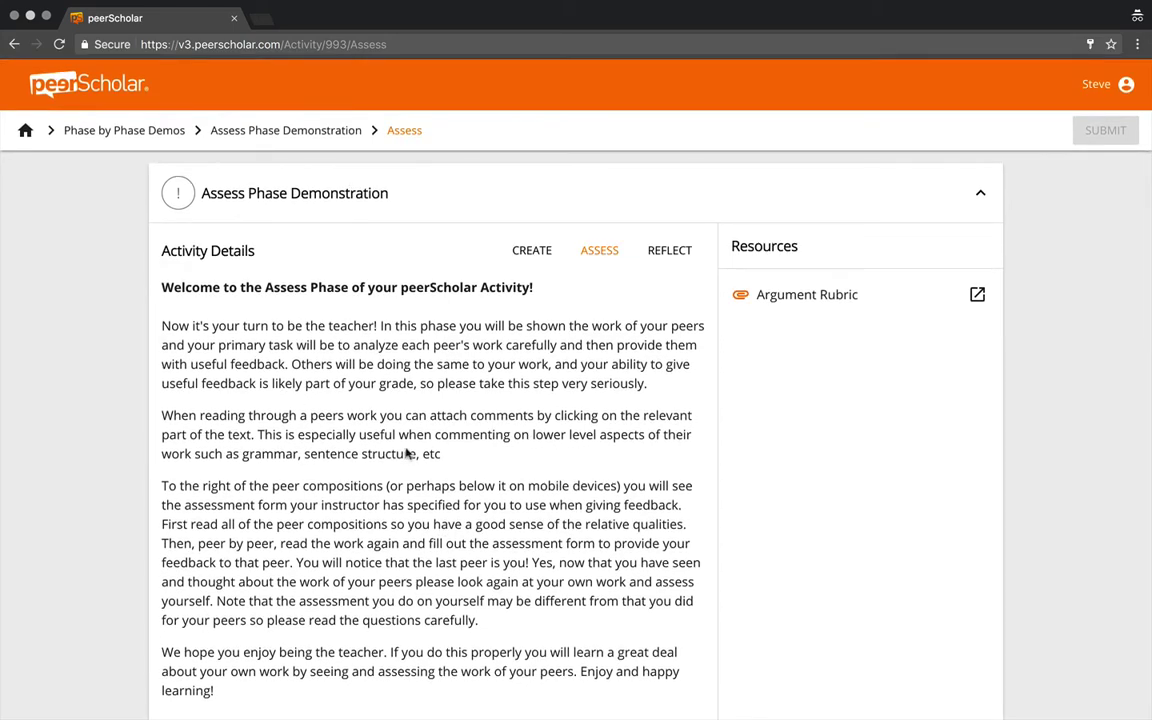
pyautogui.scroll(-1, 412, 428)
pyautogui.scroll(-1, 430, 428)
pyautogui.scroll(2, 445, 429)
# - Download Argument_Rubric (2).pdf, open it in its own tab, then switch back to peerScholar
pyautogui.click(978, 295)
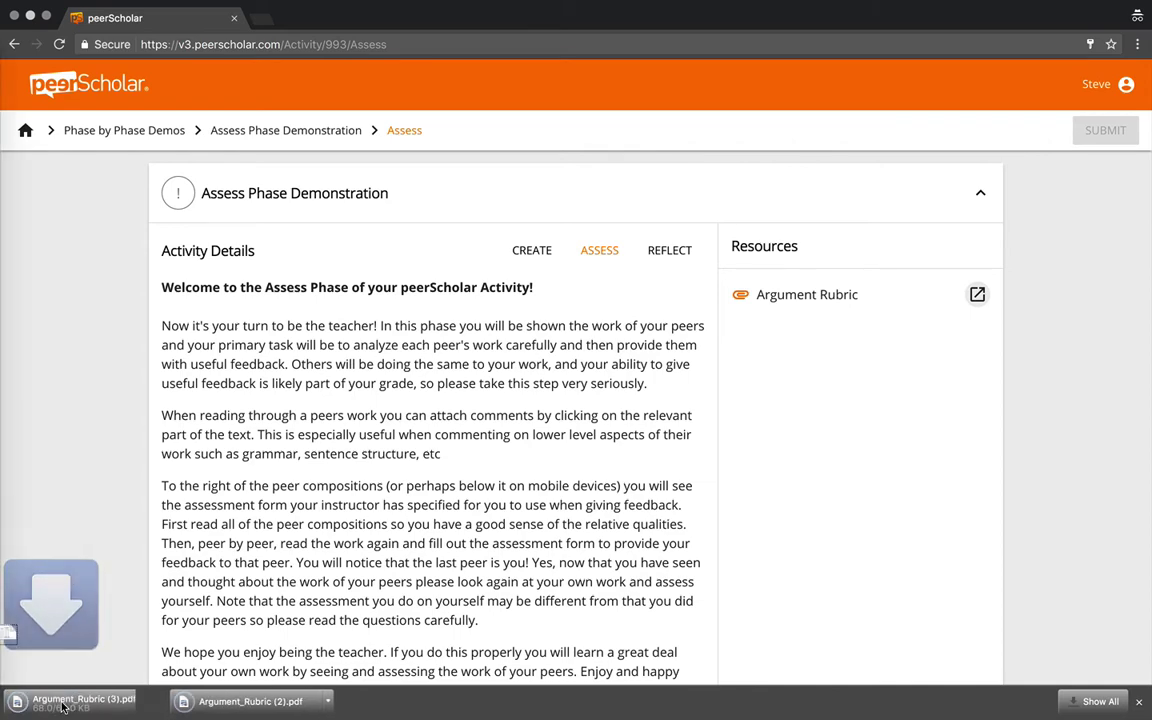
pyautogui.click(238, 704)
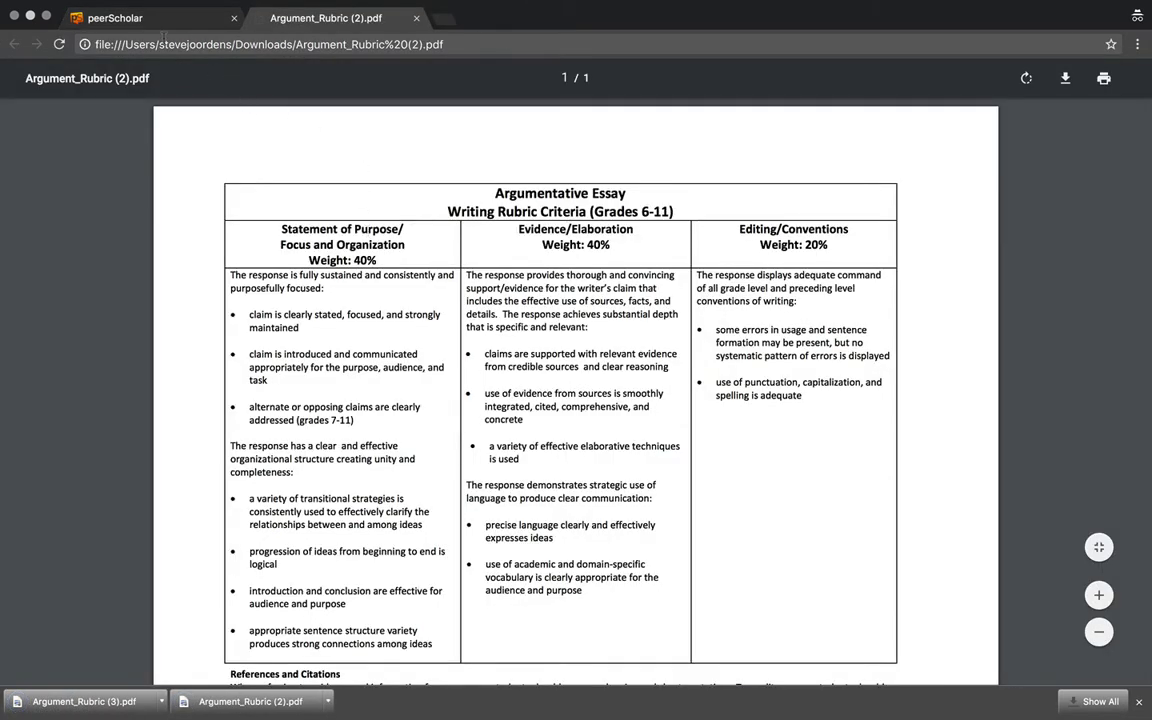
pyautogui.click(172, 17)
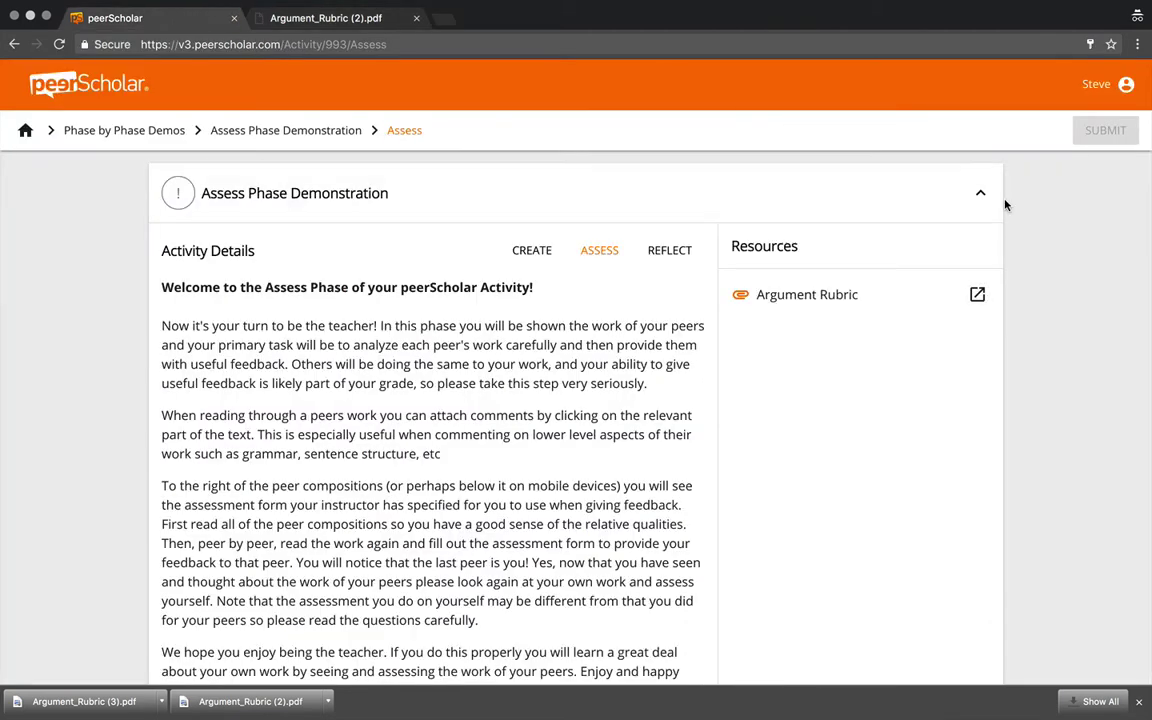
# - Collapse the activity details header to reveal the peer work area
pyautogui.click(980, 193)
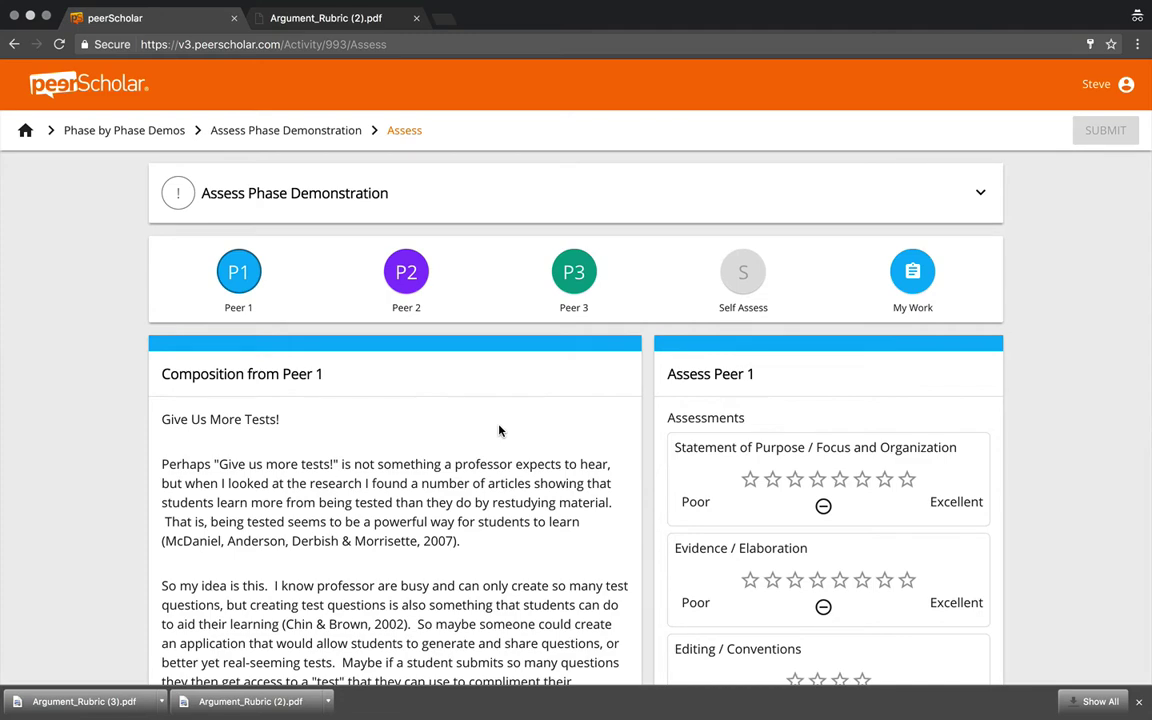
pyautogui.scroll(-1, 500, 430)
pyautogui.scroll(1, 500, 430)
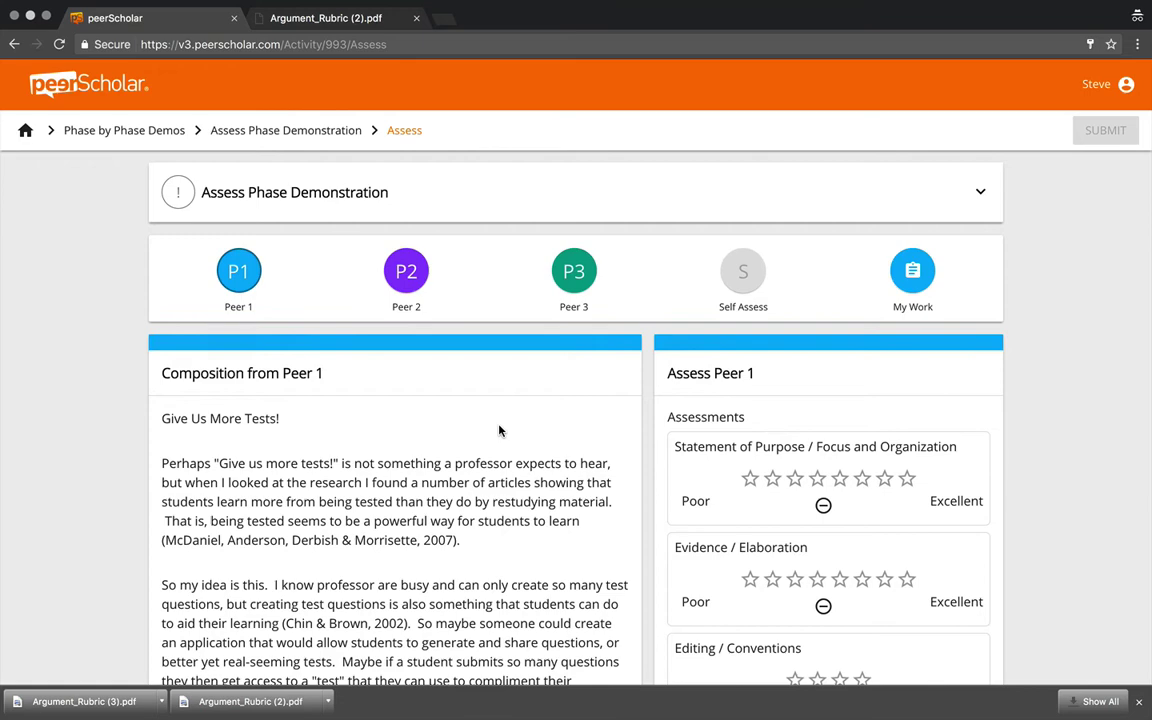
pyautogui.scroll(-1, 500, 431)
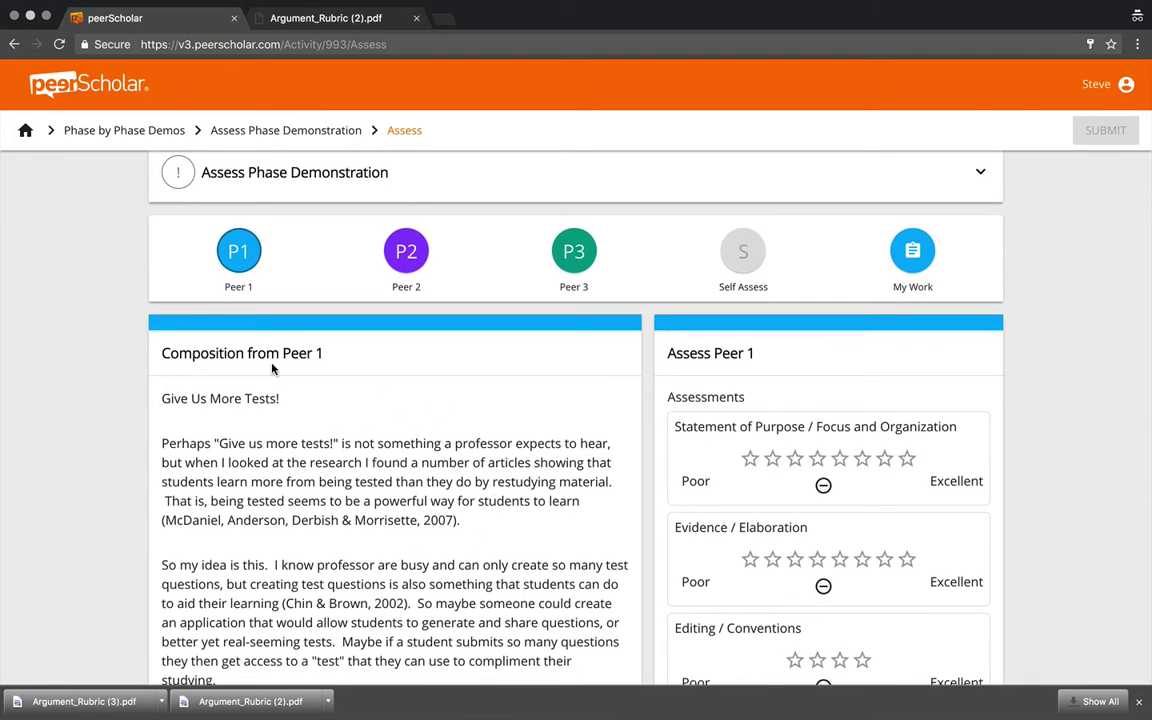
# - Preview the P2, P3 and My Work compositions, then reopen P1's 'Give Us More Tests!'
pyautogui.click(408, 270)
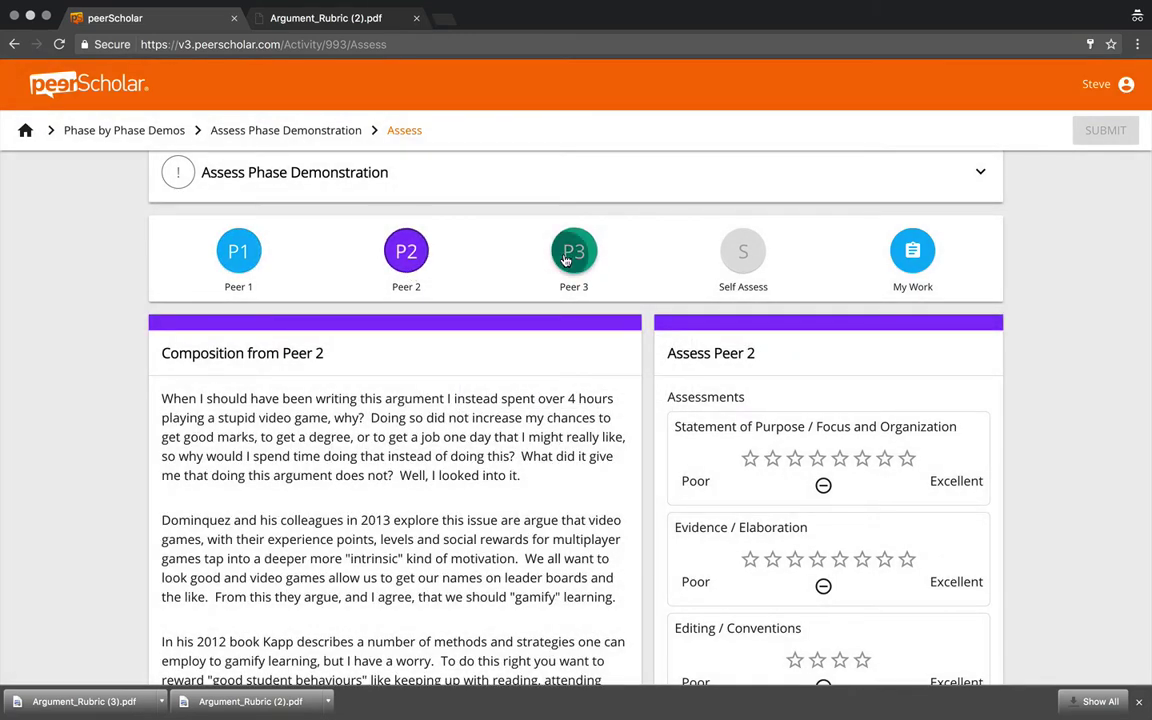
pyautogui.click(565, 258)
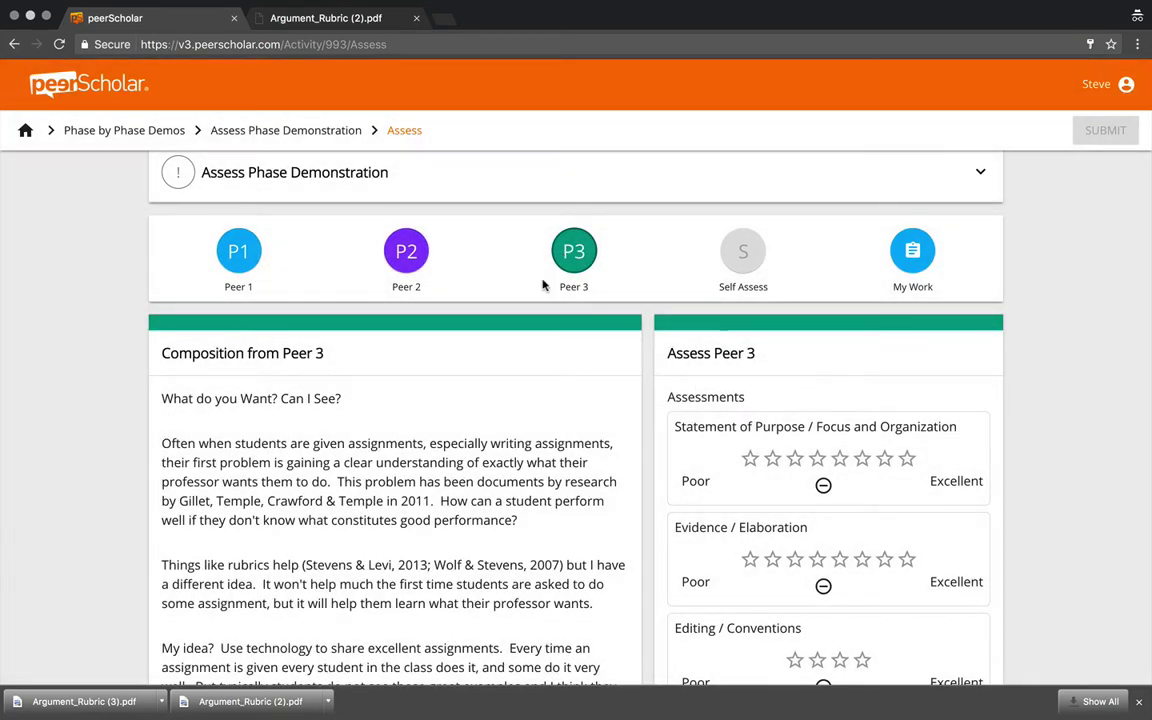
pyautogui.click(905, 252)
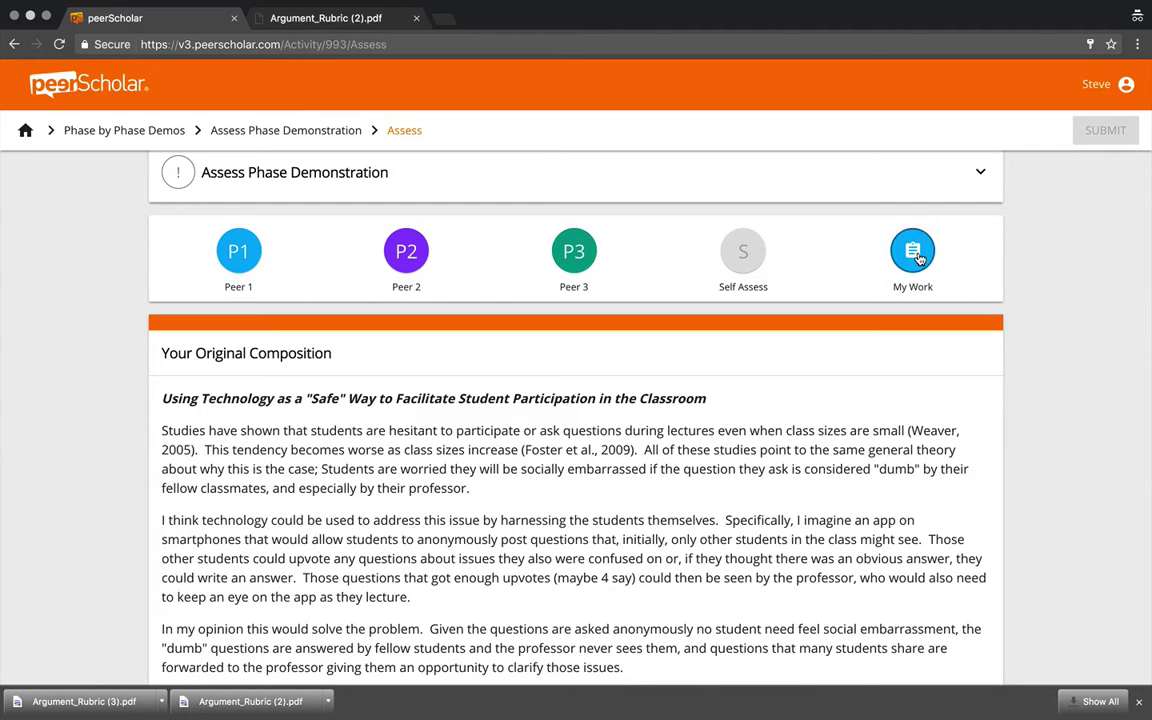
pyautogui.click(239, 256)
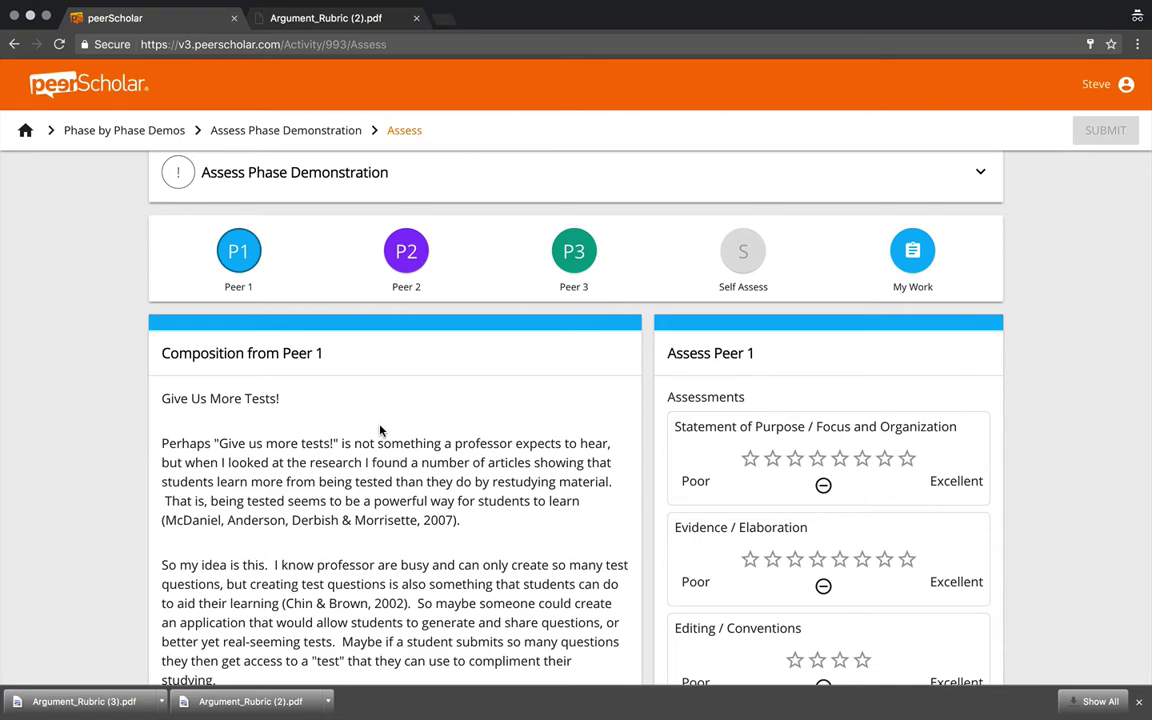
# - Select 'search I found' in Peer 1's essay and save the comment 'Too informal ... try to keep it third person'
pyautogui.scroll(-1, 408, 458)
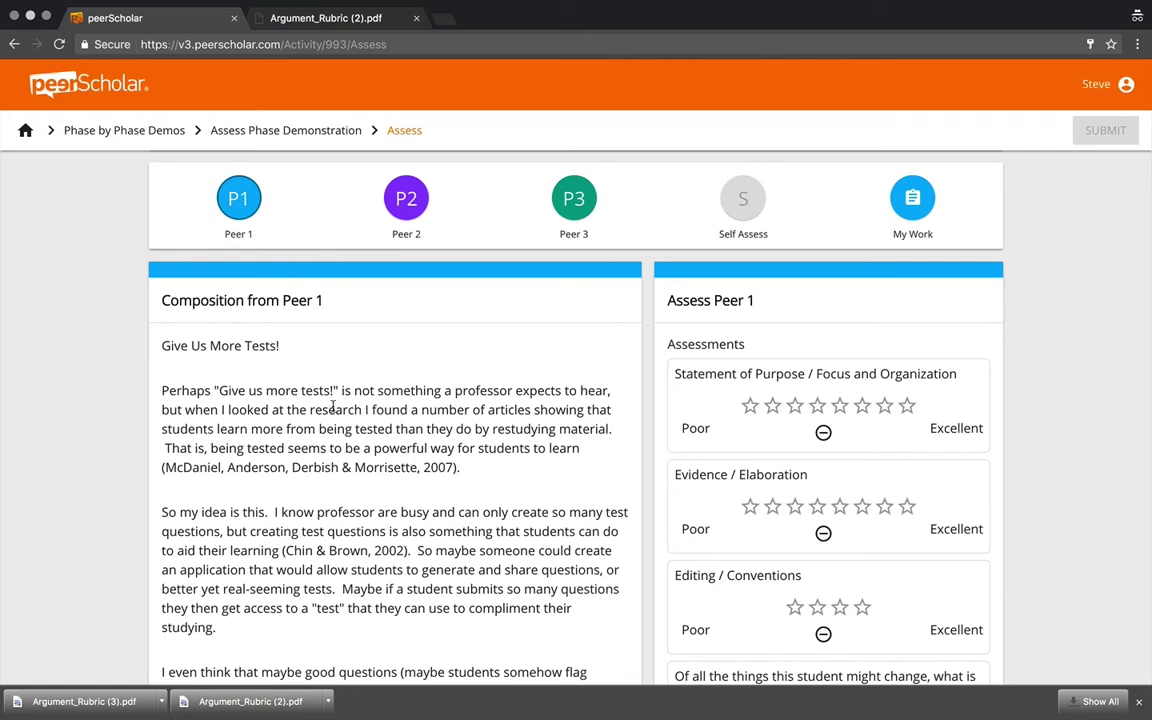
pyautogui.moveTo(326, 406); pyautogui.dragTo(409, 410)
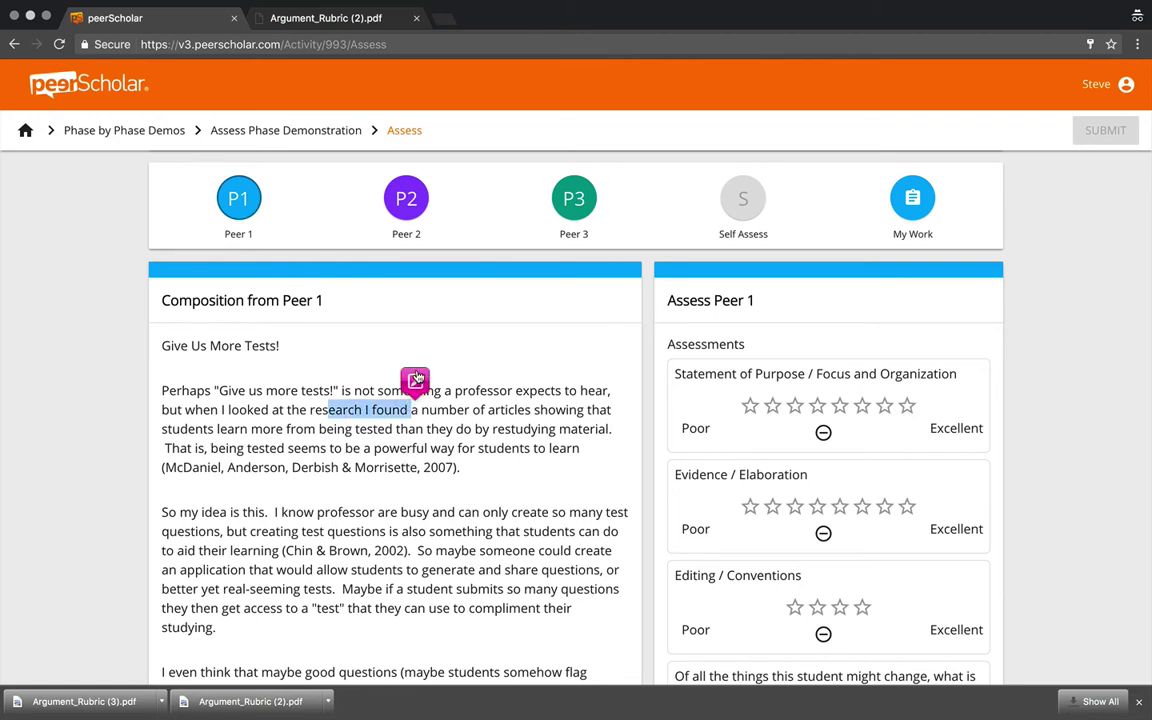
pyautogui.click(414, 379)
pyautogui.write('Too in')
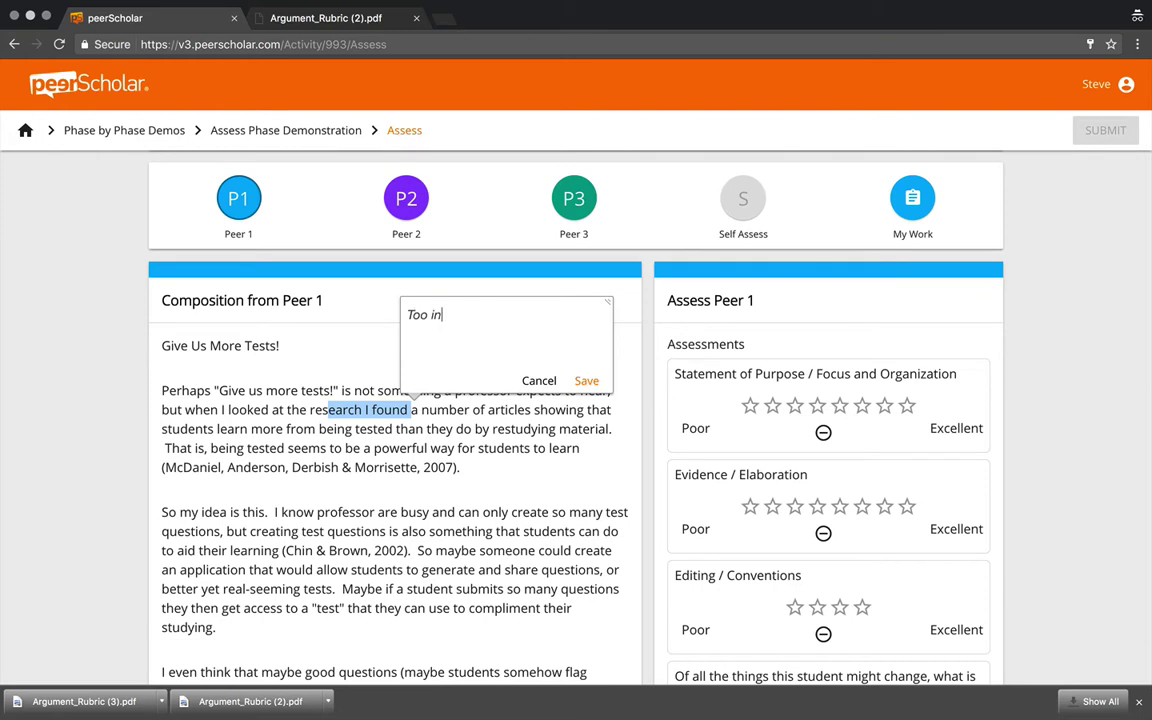
pyautogui.write('formal ... try to keep i')
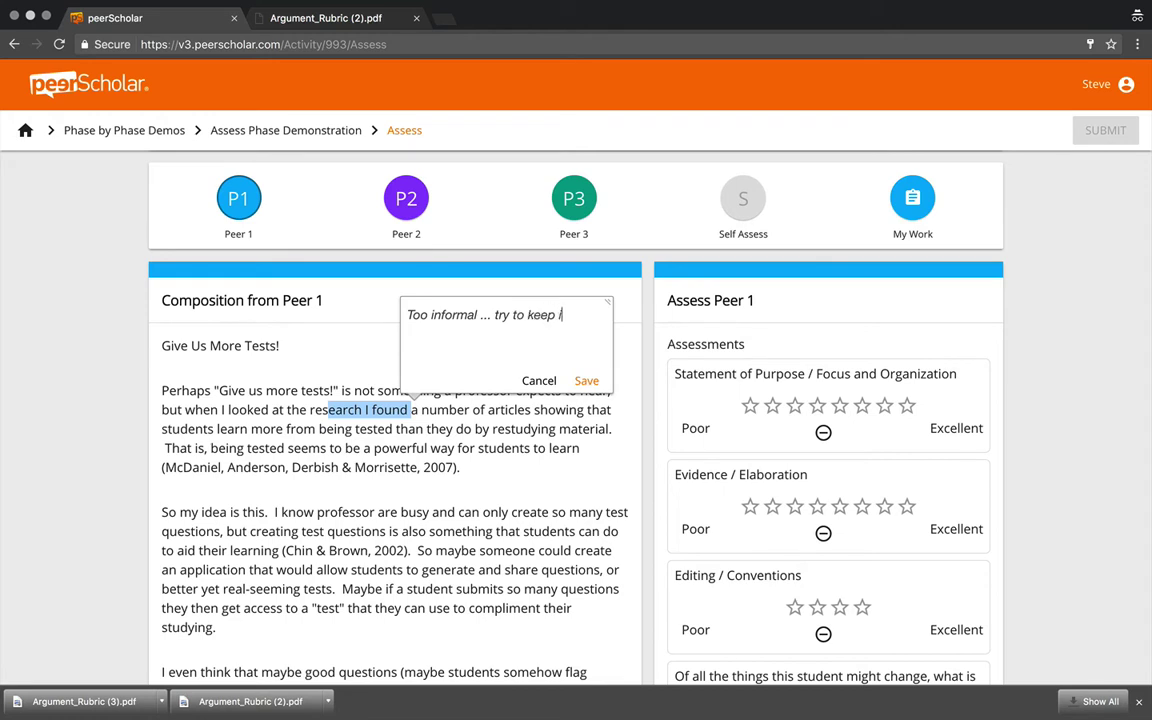
pyautogui.write('t third person')
pyautogui.click(589, 381)
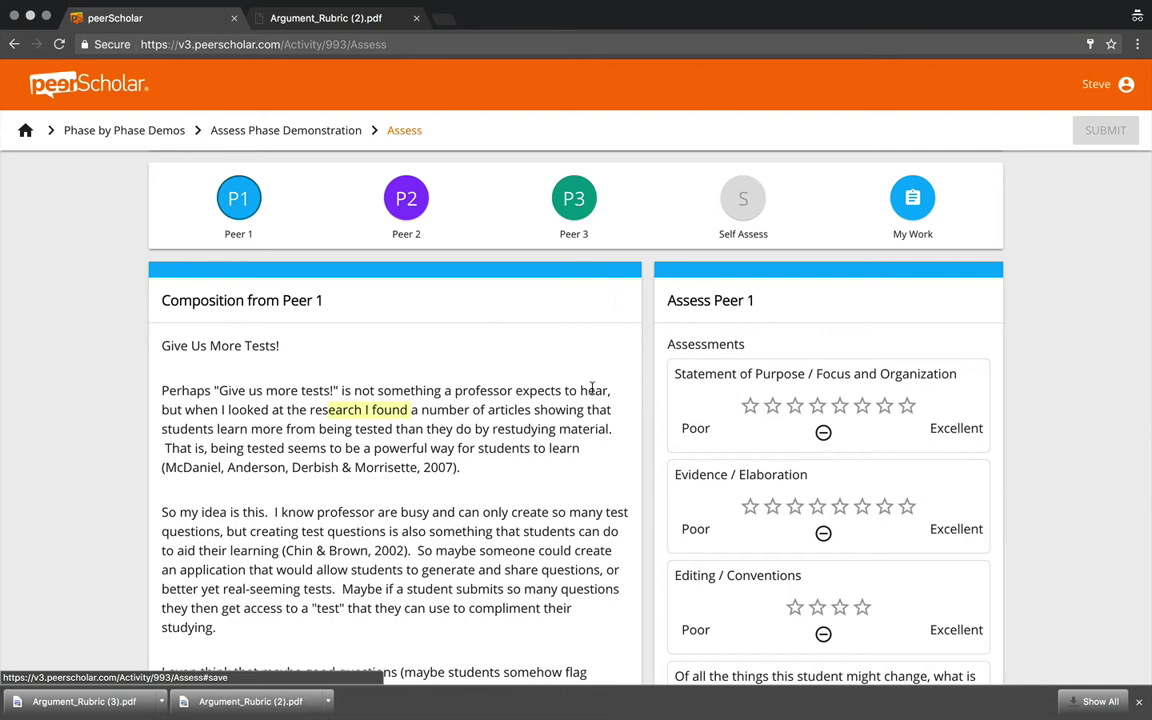
# - Scroll through Peer 1's essay and feedback questions, then switch to the Argument Rubric PDF tab
pyautogui.scroll(-2, 417, 455)
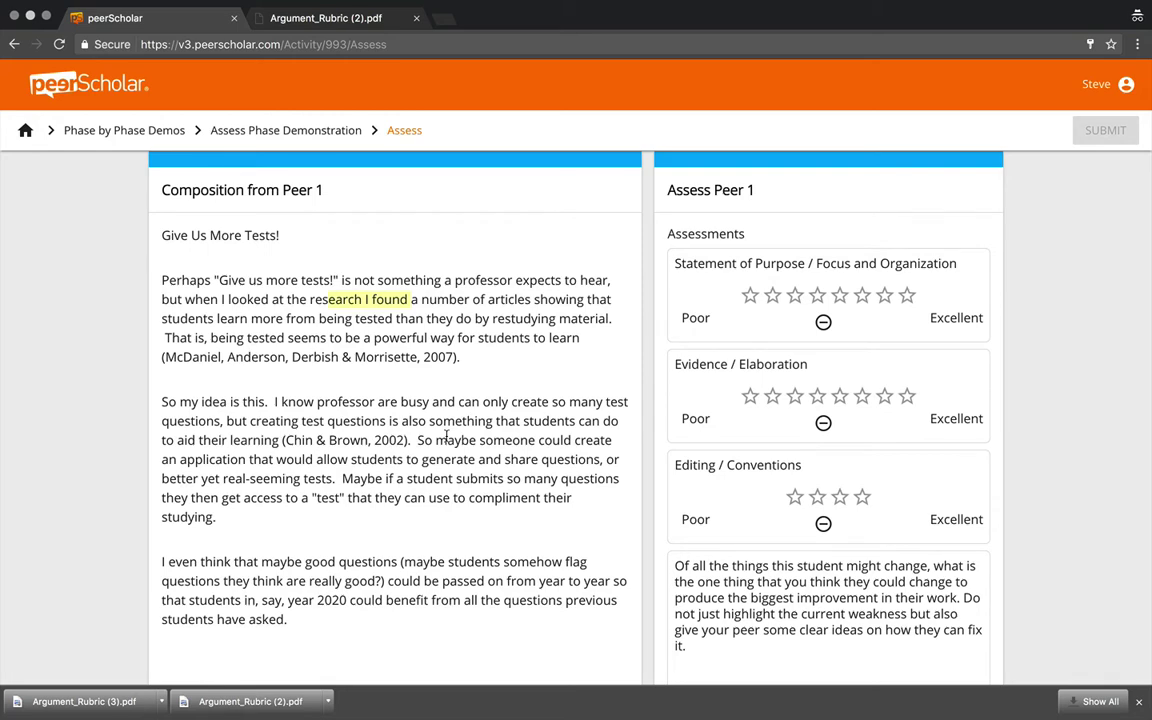
pyautogui.scroll(-4, 446, 436)
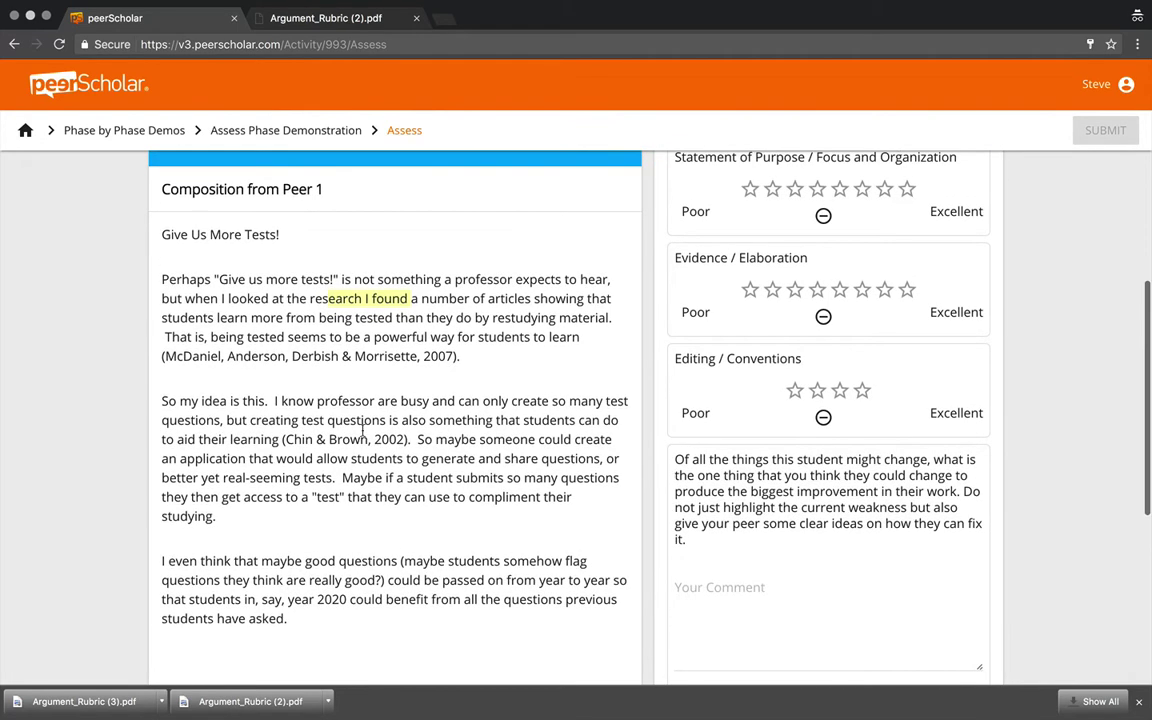
pyautogui.scroll(-2, 356, 427)
pyautogui.scroll(10, 356, 430)
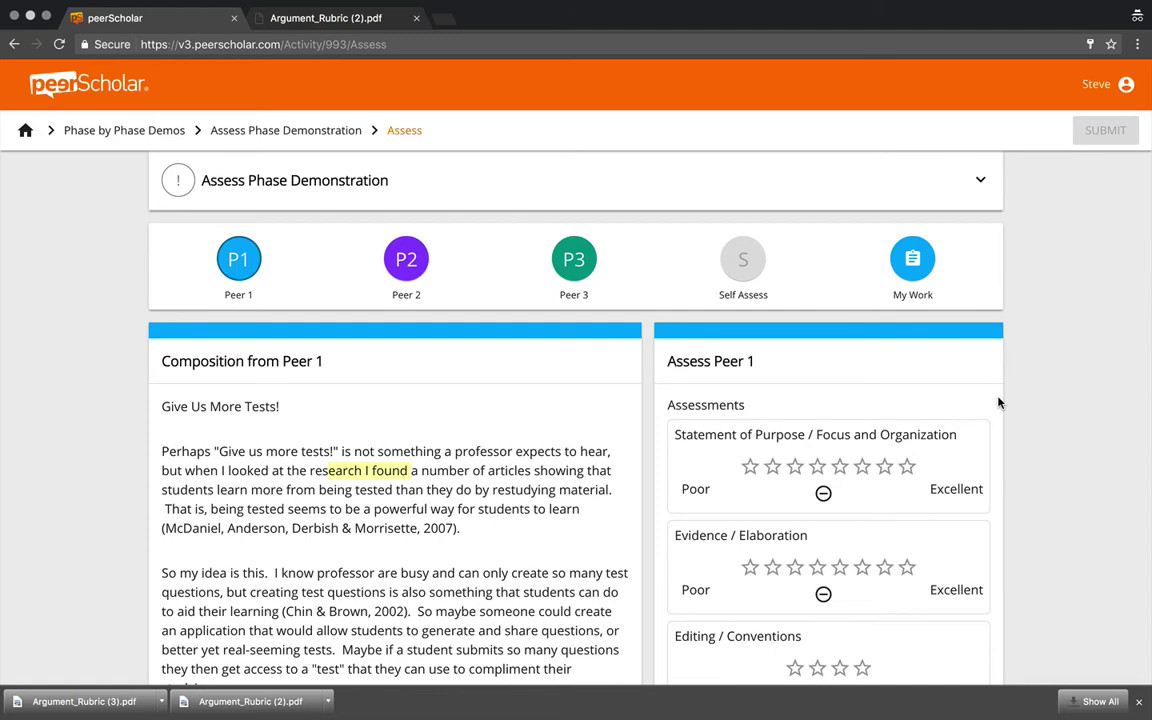
pyautogui.click(312, 38)
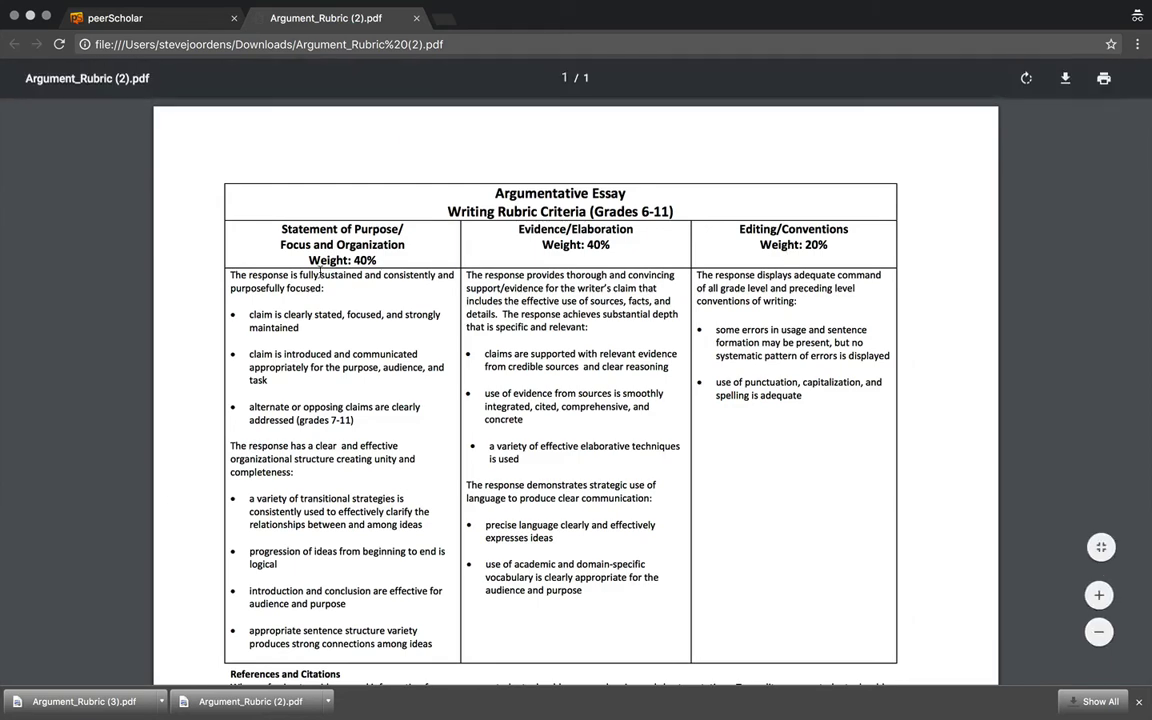
pyautogui.click(178, 22)
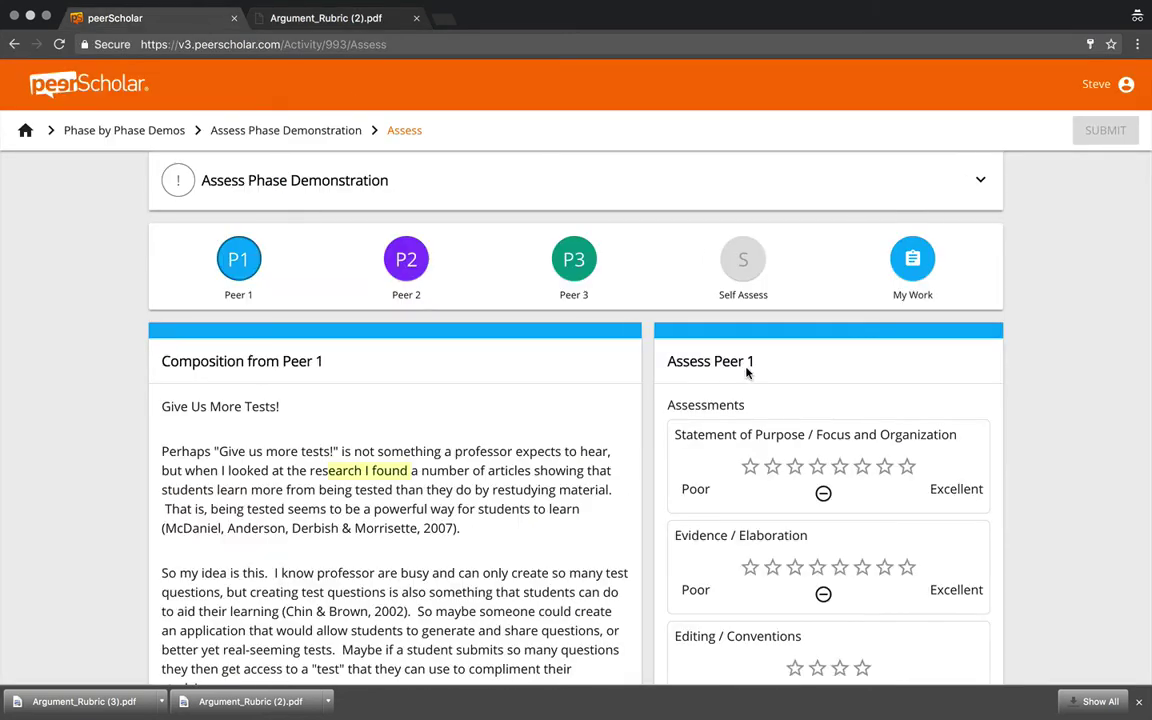
pyautogui.scroll(-1, 905, 495)
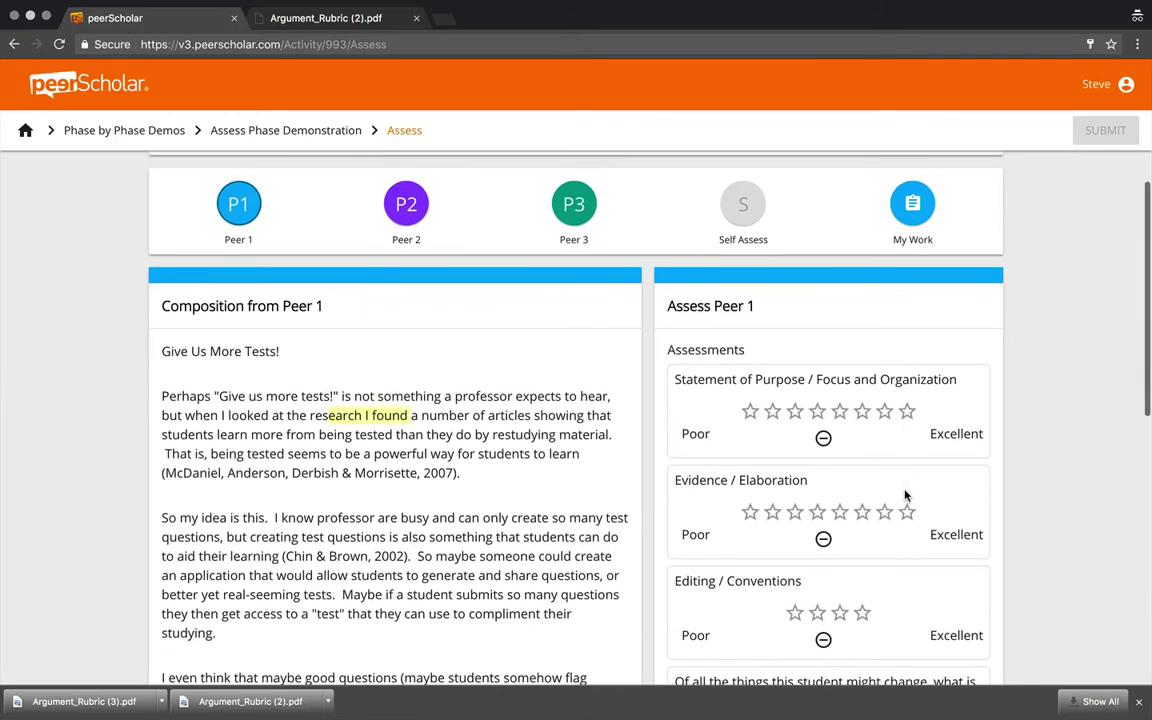
pyautogui.scroll(-1, 905, 490)
pyautogui.scroll(-1, 904, 512)
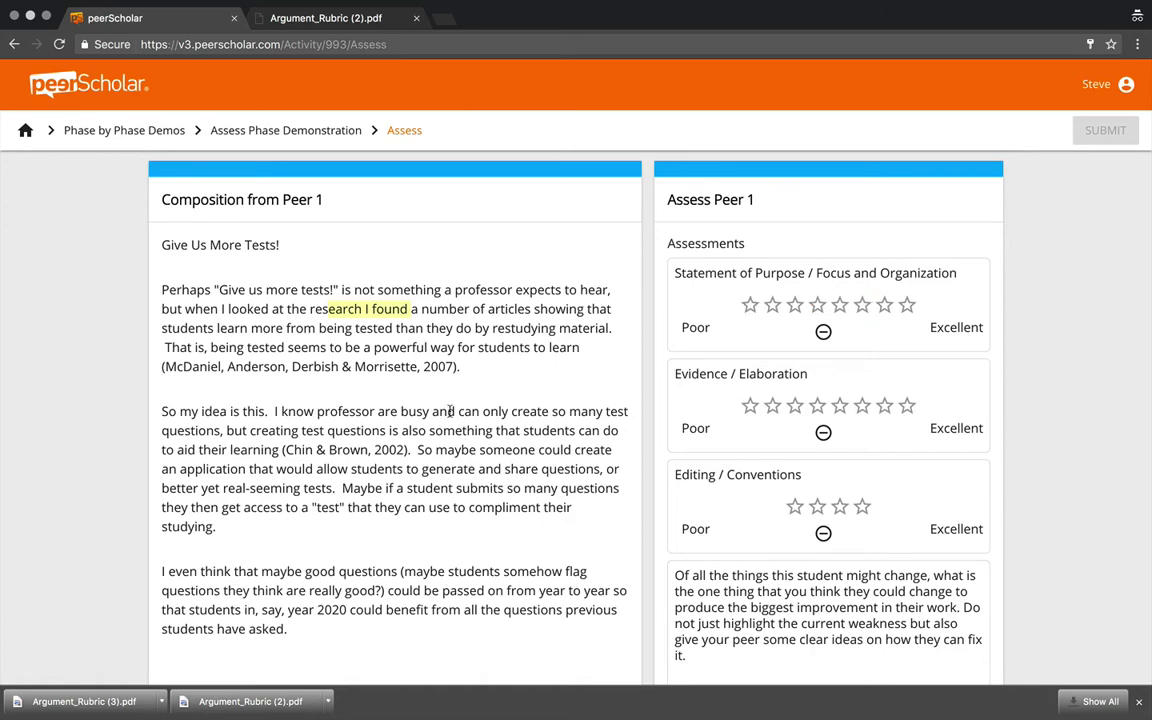
pyautogui.click(333, 27)
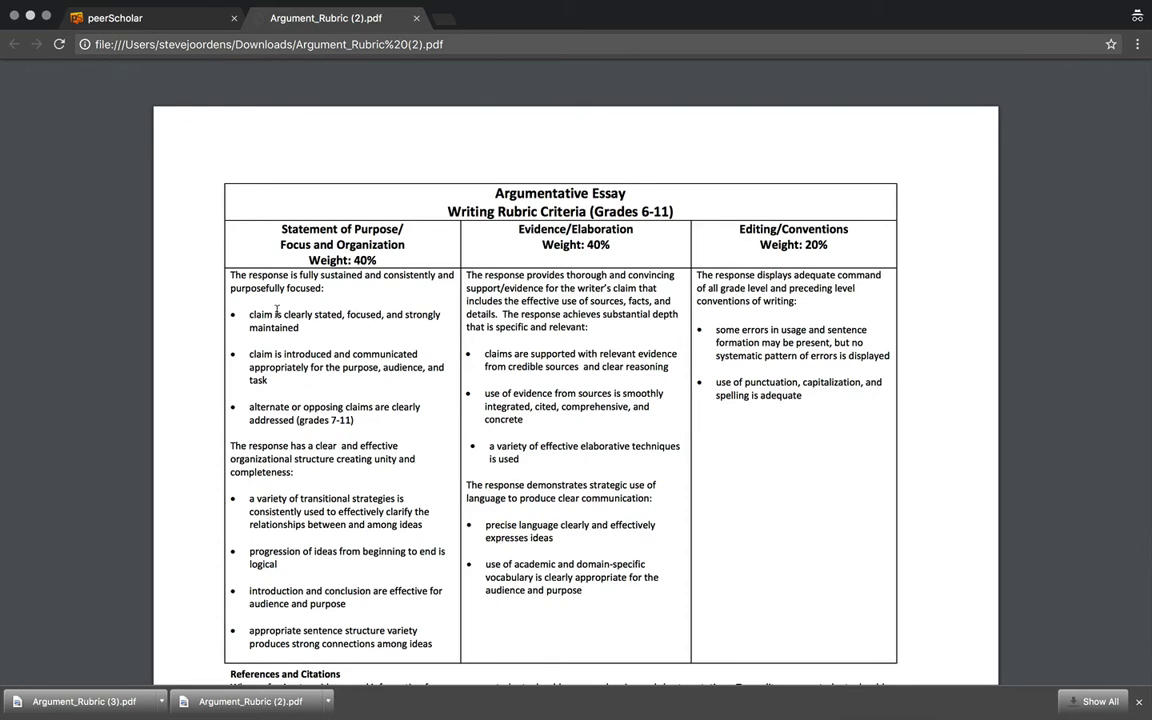
# - Back in peerScholar, give Peer 1 six stars for Purpose, five for Evidence, three for Editing
pyautogui.click(192, 20)
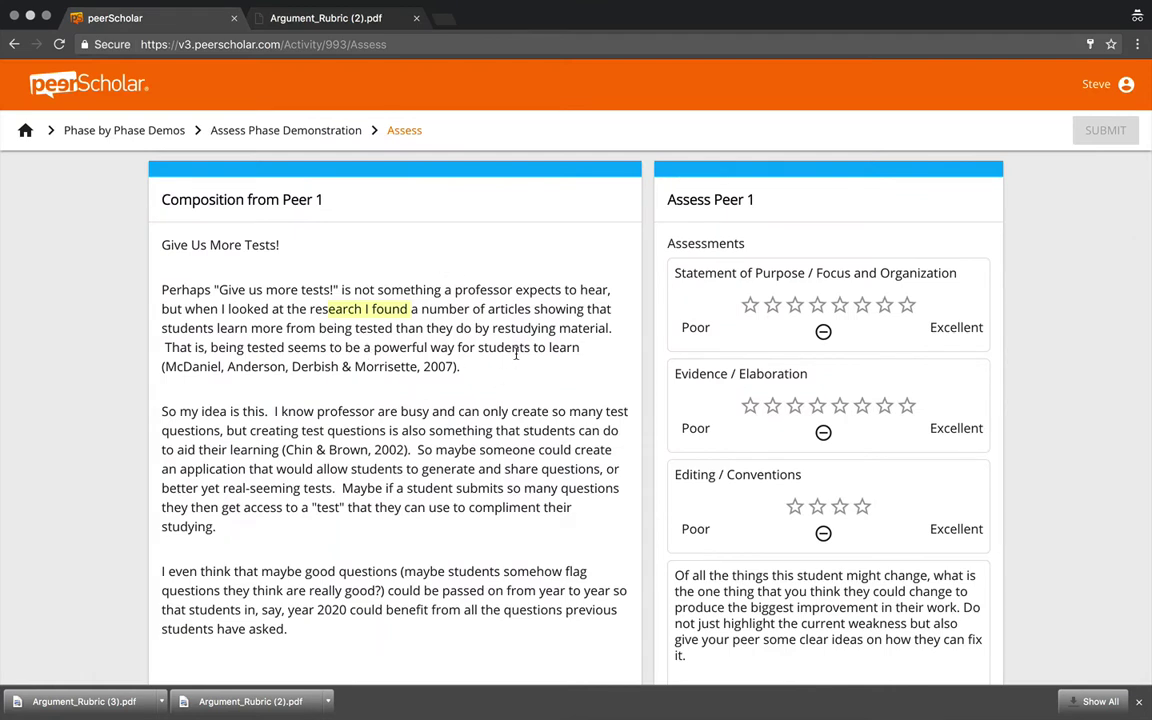
pyautogui.click(862, 307)
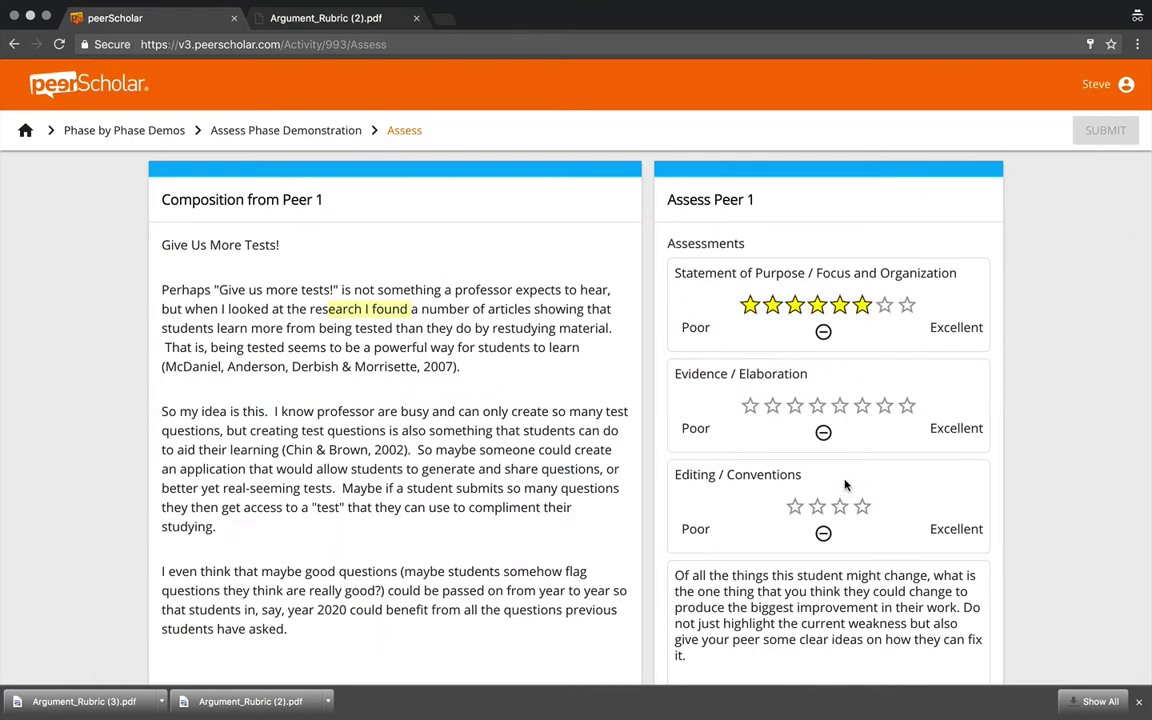
pyautogui.click(840, 410)
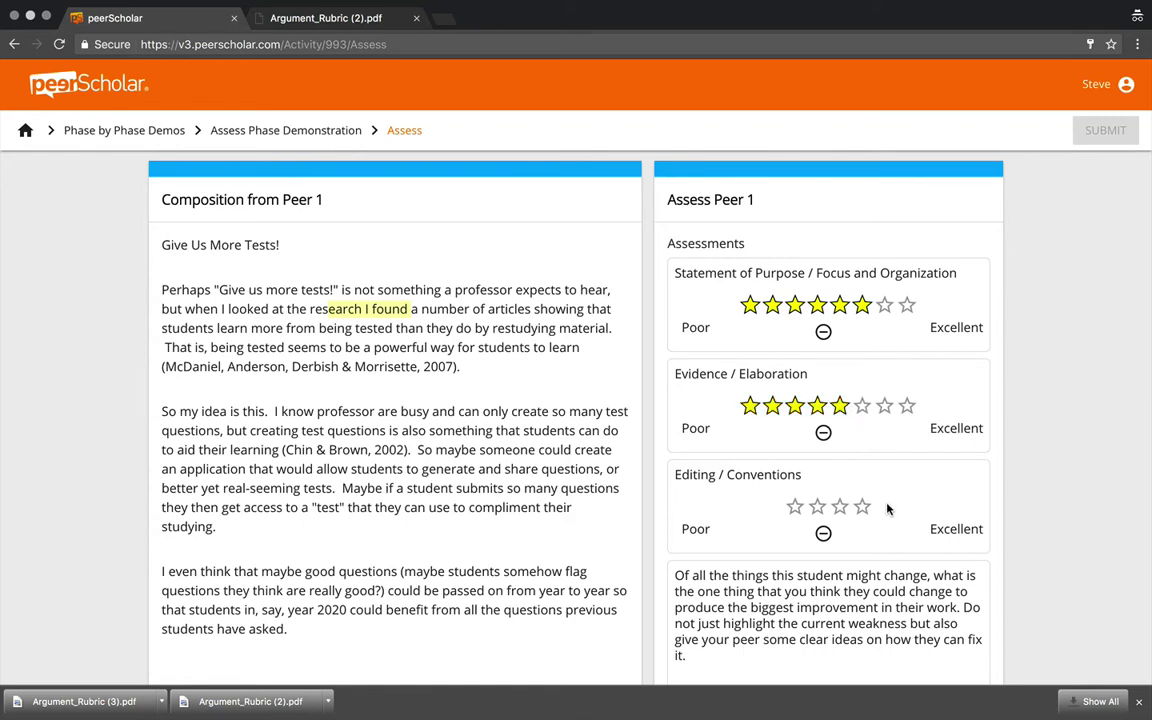
pyautogui.click(840, 508)
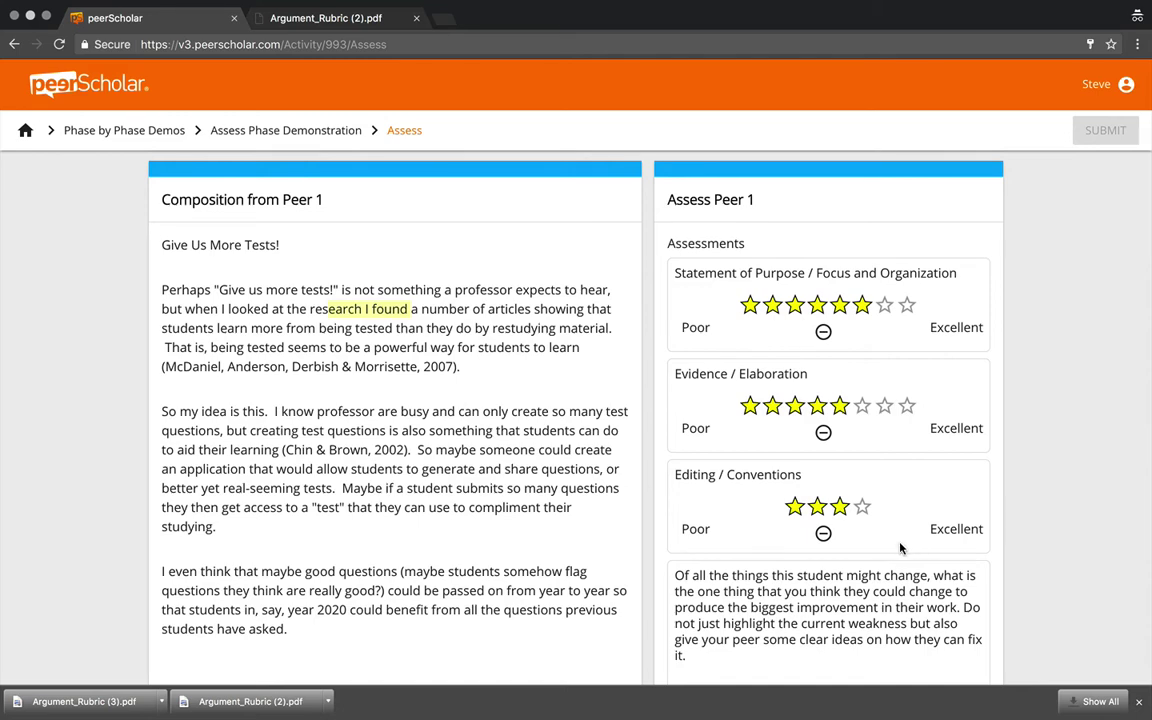
pyautogui.scroll(-5, 899, 548)
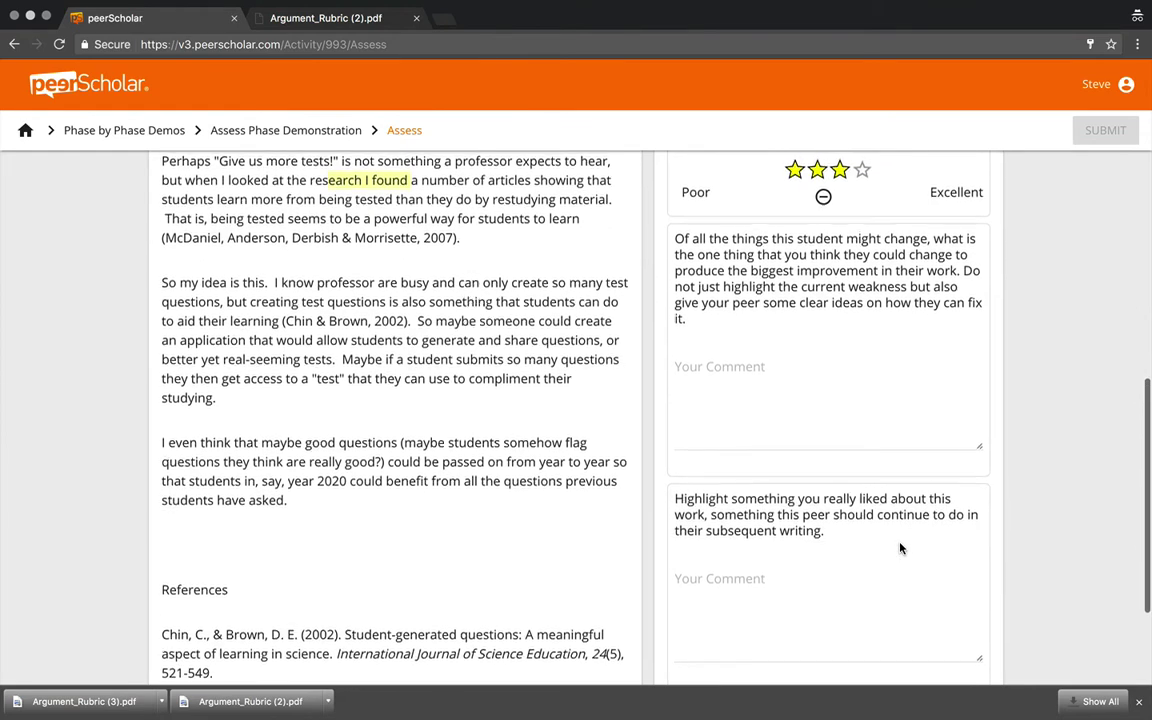
pyautogui.scroll(4, 899, 548)
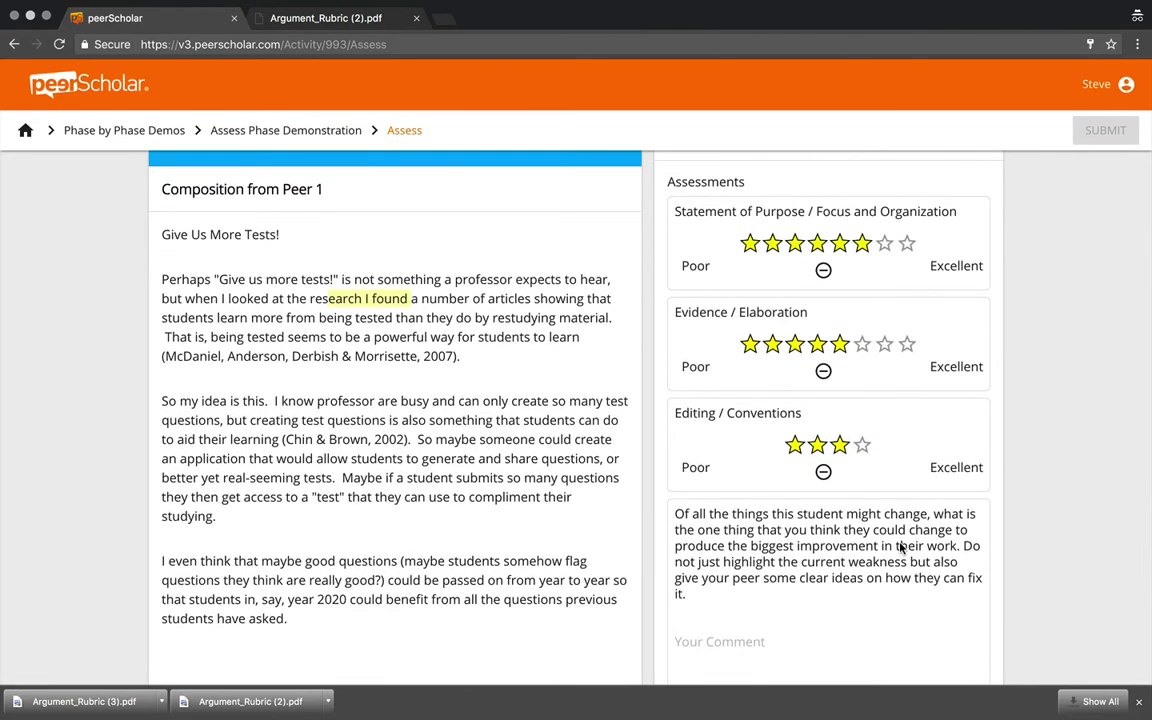
pyautogui.scroll(-3, 899, 548)
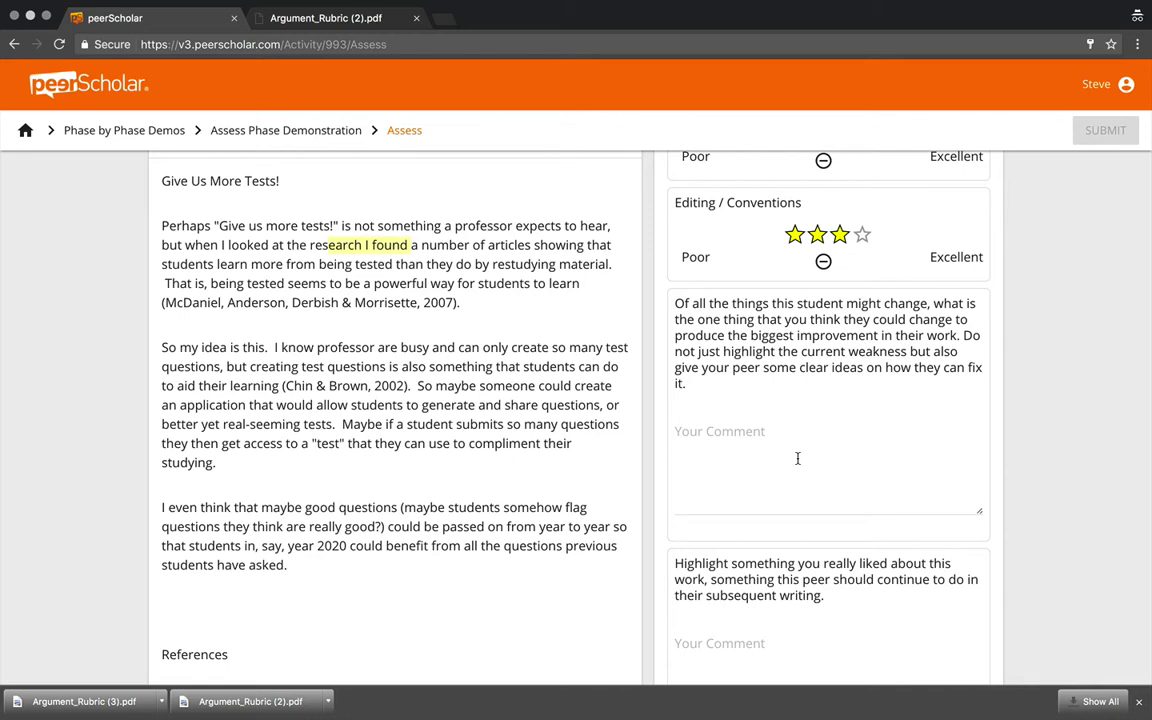
# - Enter the placeholder 'KJF;IDFJ' as the biggest-improvement comment, then move to the liked-feature comment box
pyautogui.click(741, 434)
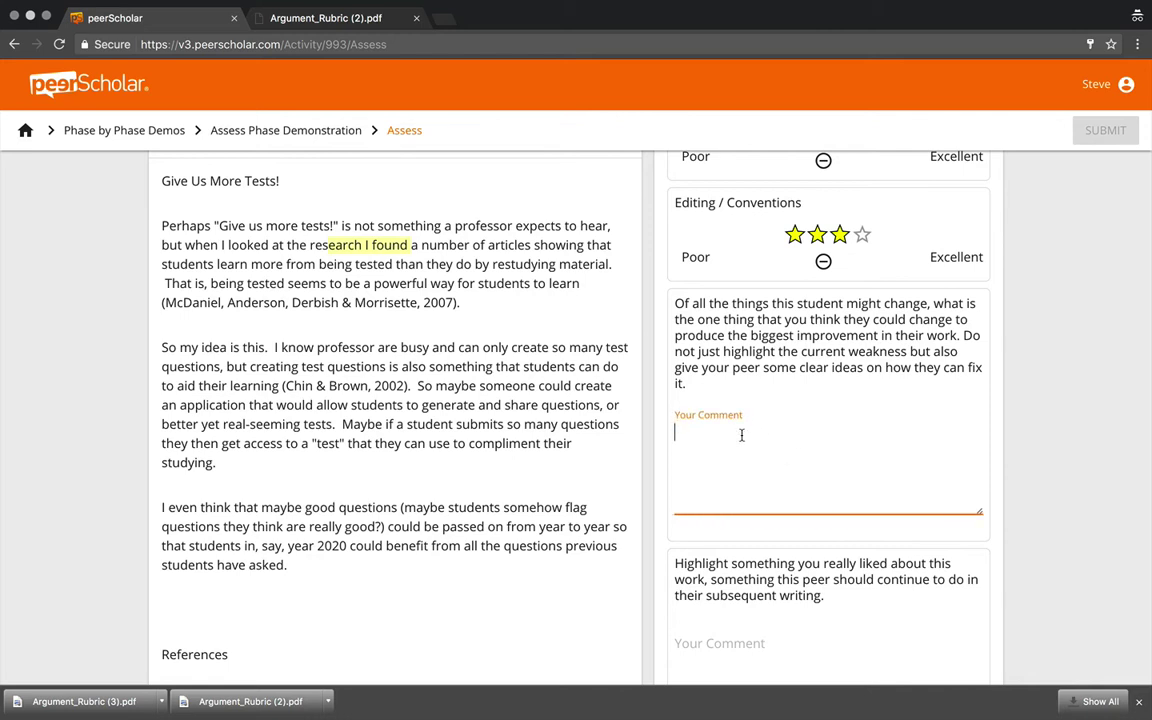
pyautogui.write('KJF;IDFJ')
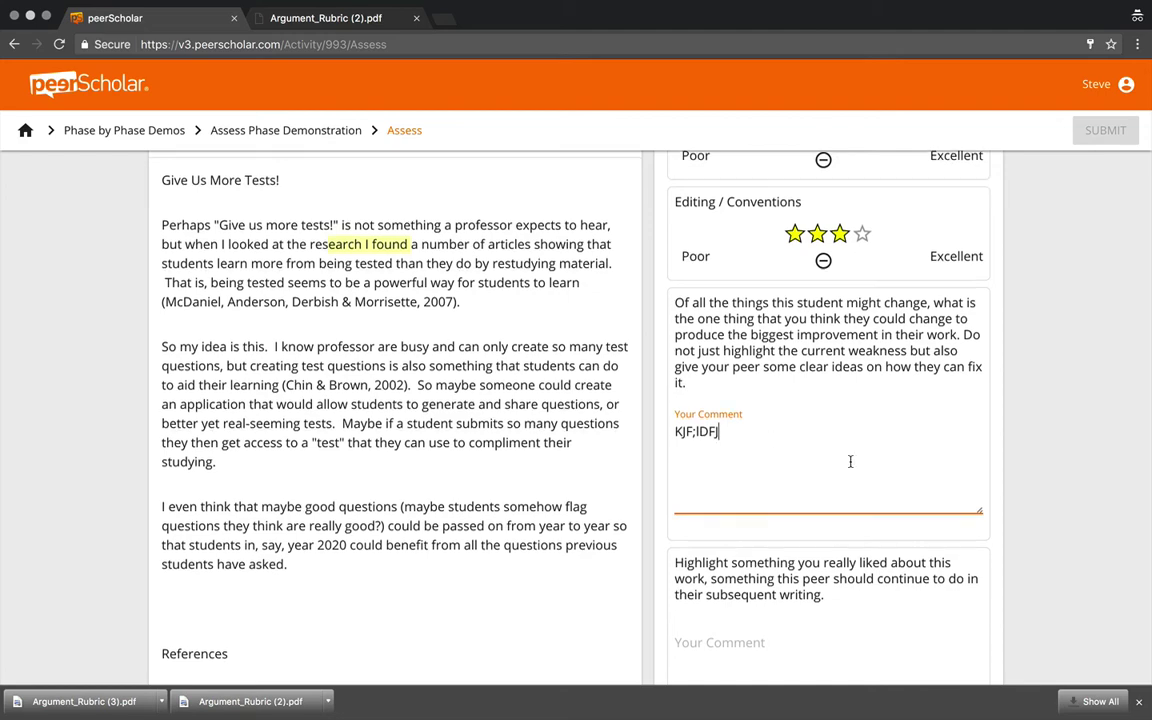
pyautogui.scroll(-2, 848, 463)
pyautogui.click(778, 566)
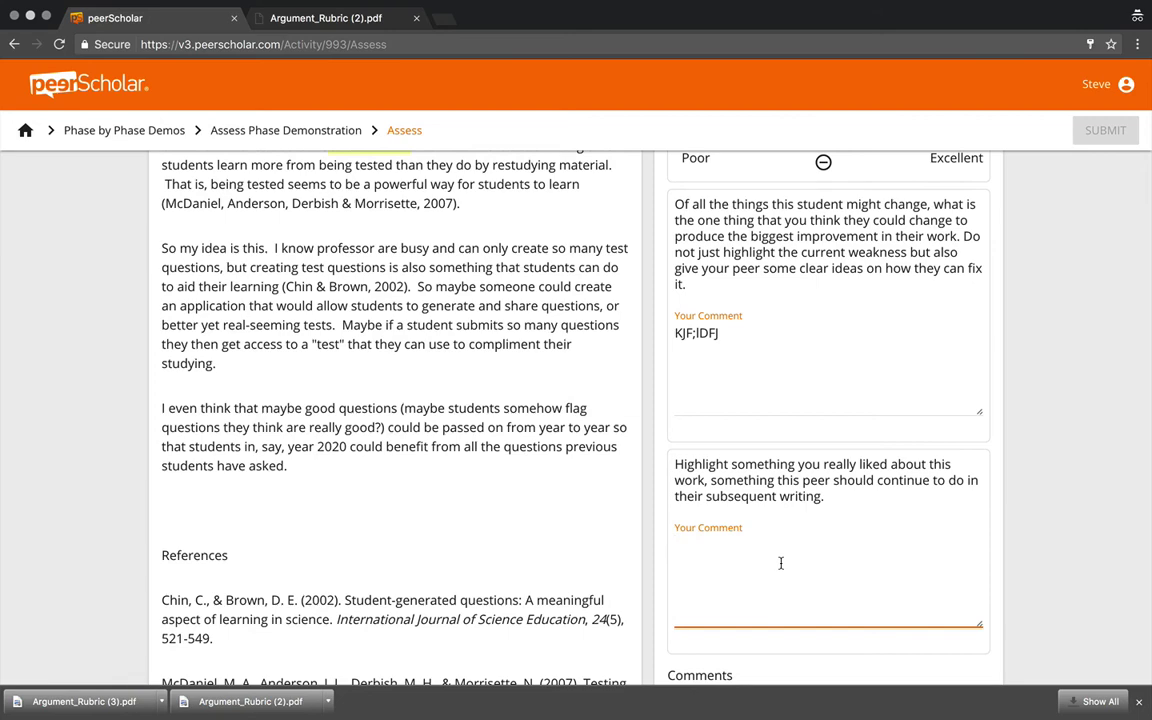
# - Switch via Peer 2 to Peer 3's composition 'What do you Want? Can I See?' and skim it
pyautogui.scroll(3, 781, 563)
pyautogui.scroll(3, 781, 563)
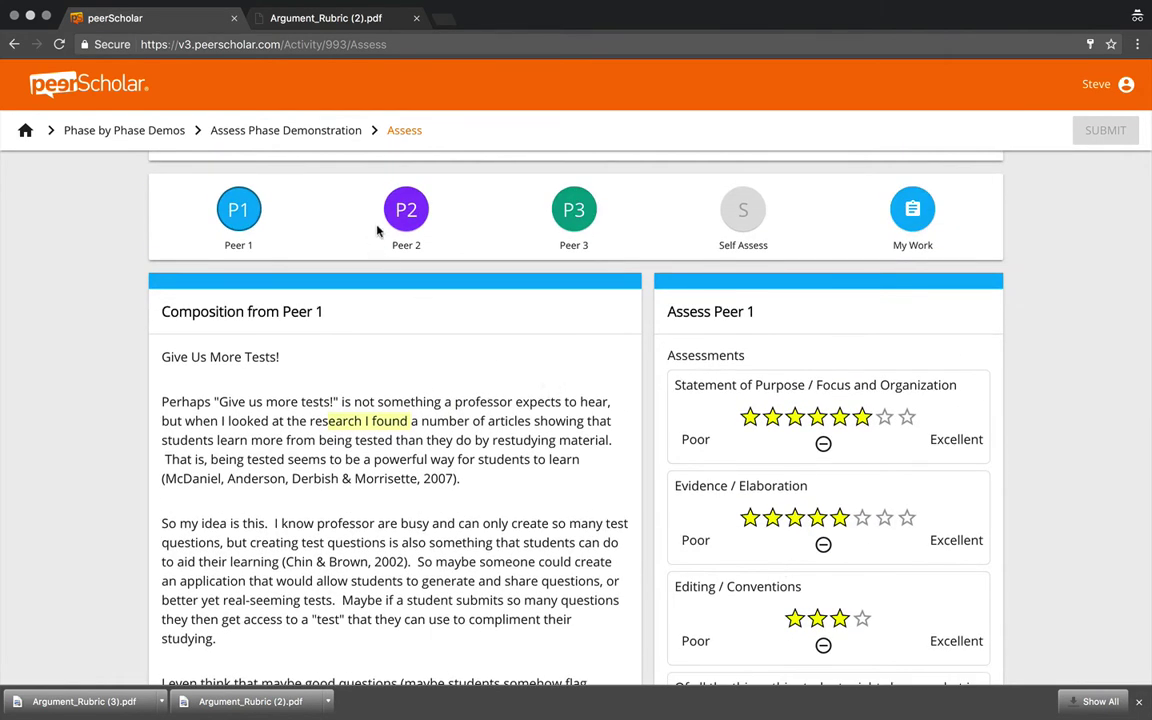
pyautogui.click(400, 230)
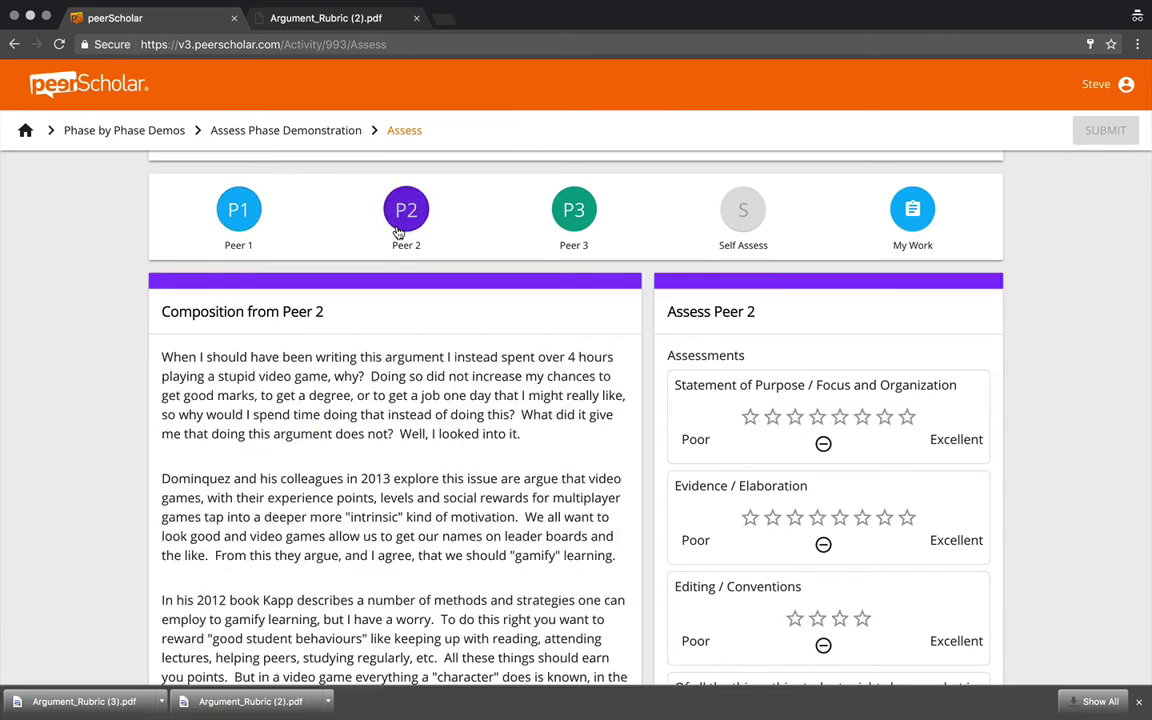
pyautogui.click(570, 220)
pyautogui.scroll(-5, 586, 514)
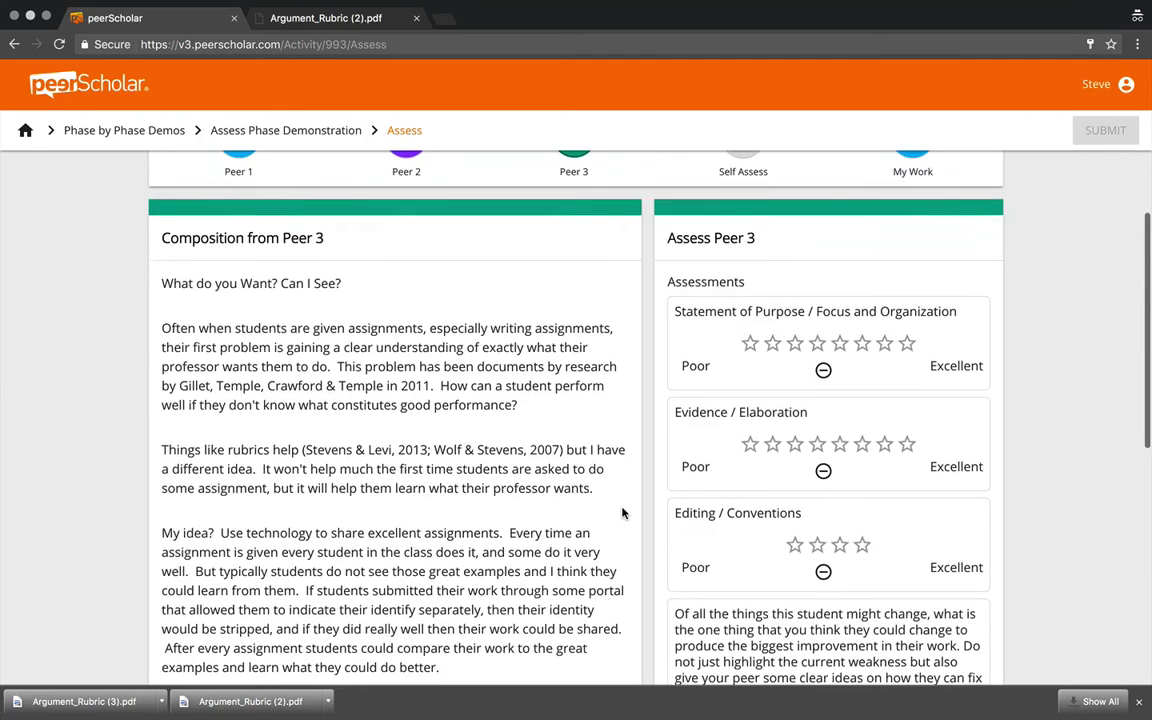
pyautogui.scroll(-2, 622, 513)
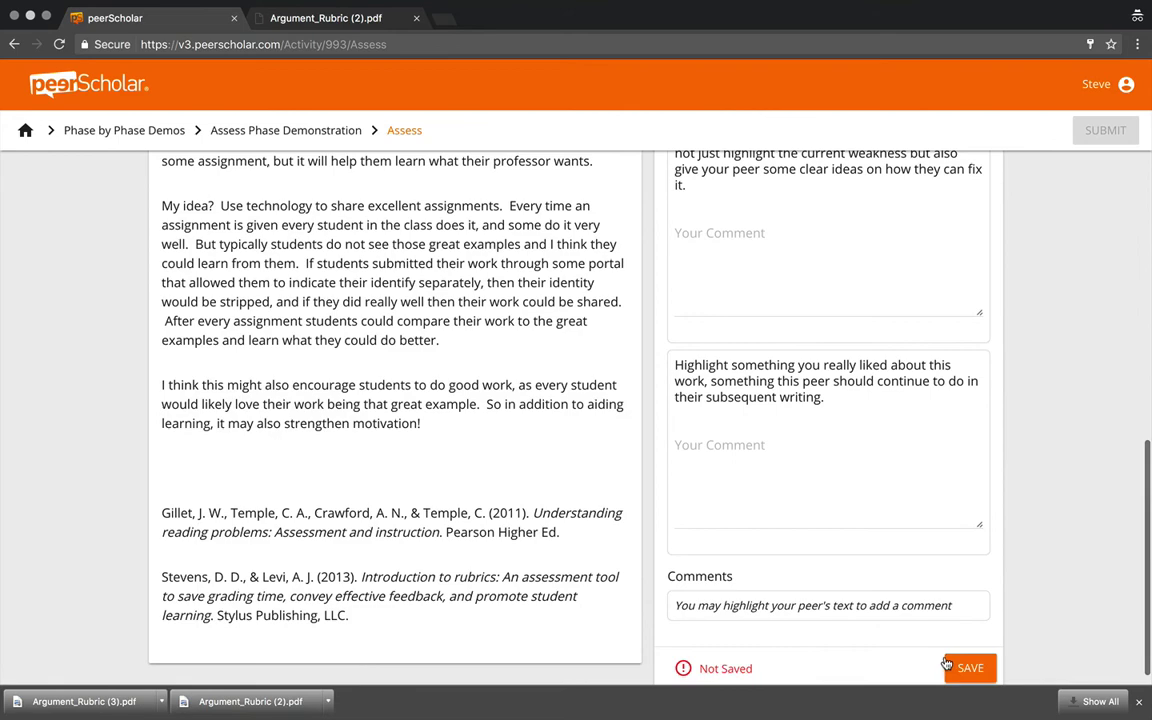
pyautogui.scroll(5, 476, 336)
pyautogui.scroll(2, 476, 339)
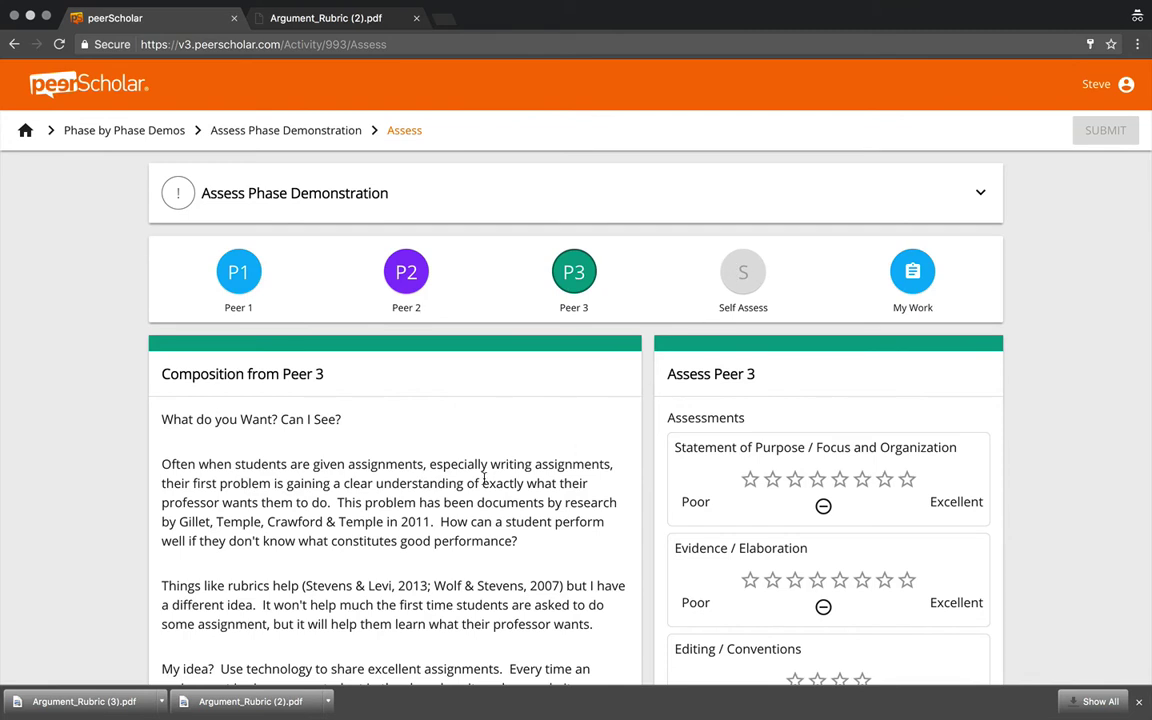
pyautogui.click(817, 479)
# - Reopen Peer 1 and scroll down to confirm its star ratings and comment were kept
pyautogui.click(252, 273)
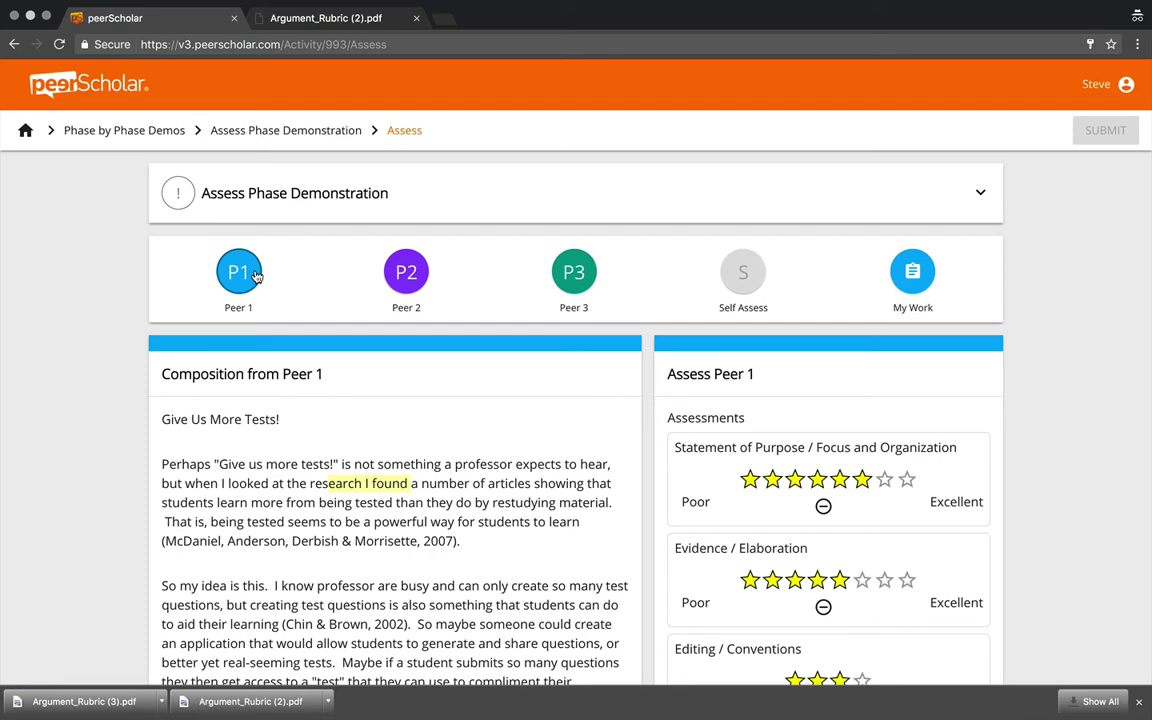
pyautogui.scroll(-2, 918, 425)
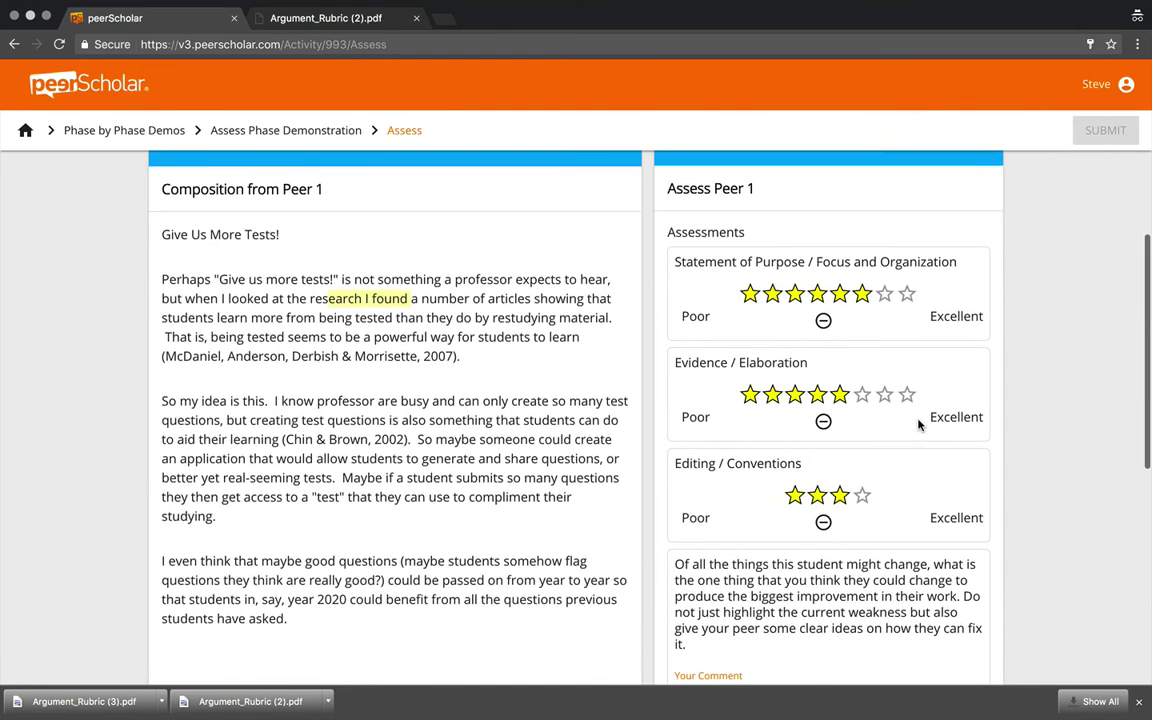
pyautogui.scroll(-1, 918, 425)
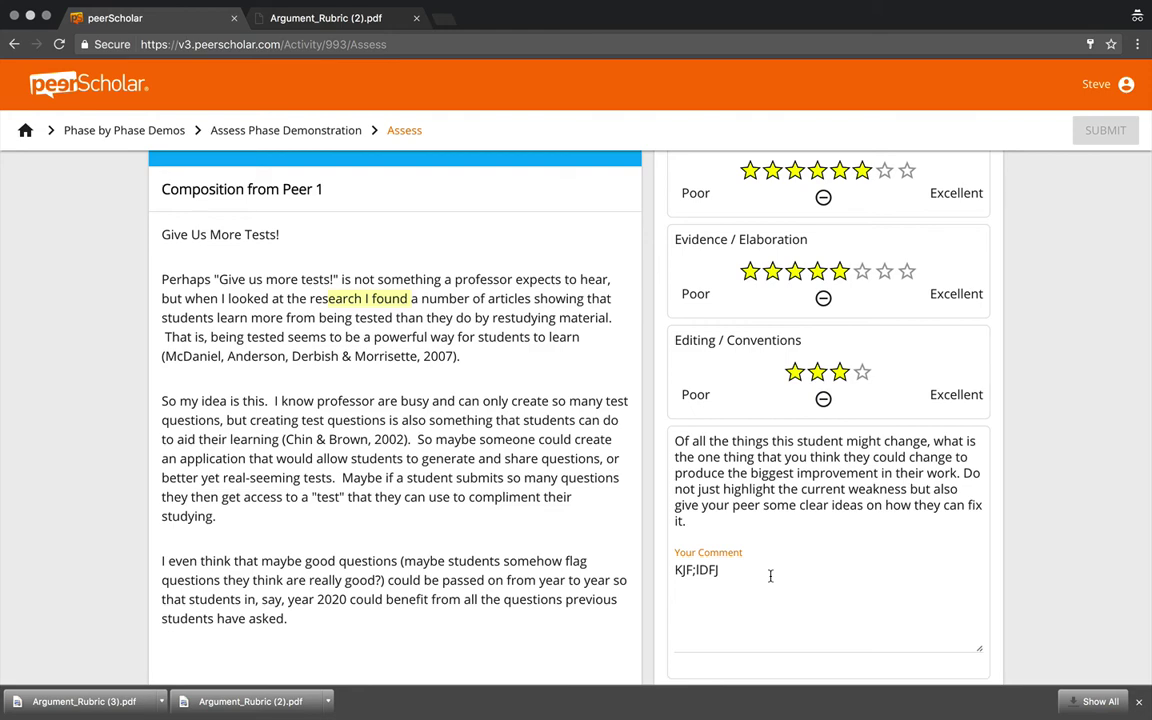
pyautogui.scroll(2, 522, 285)
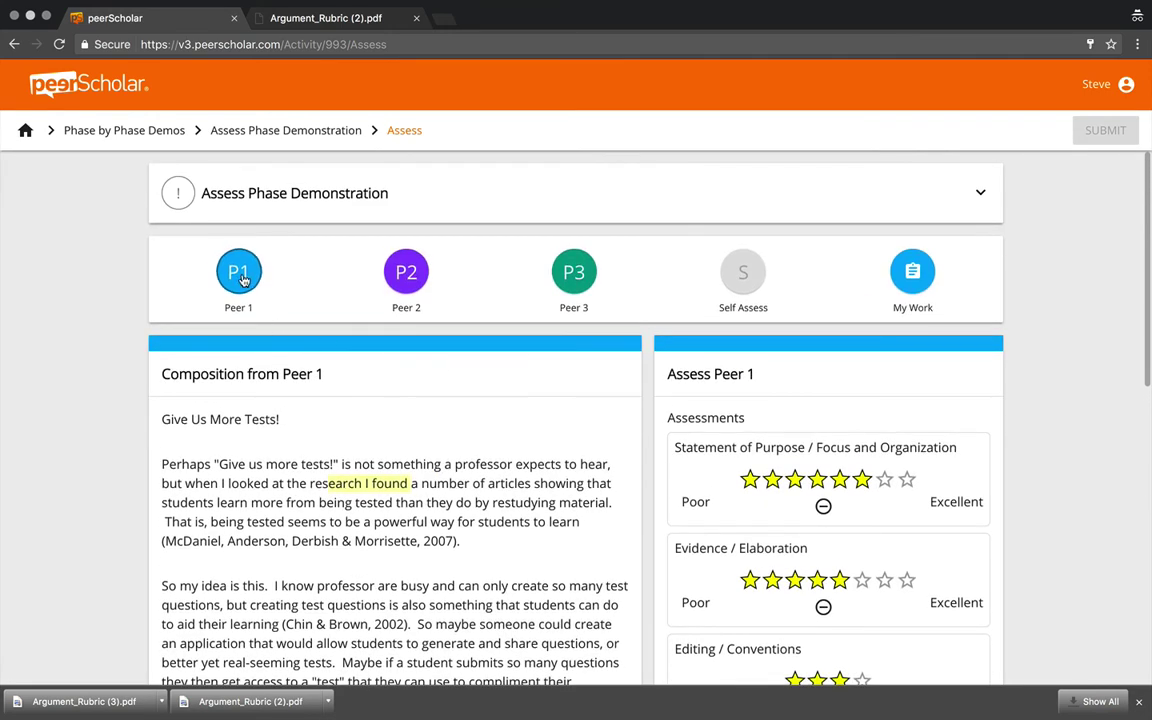